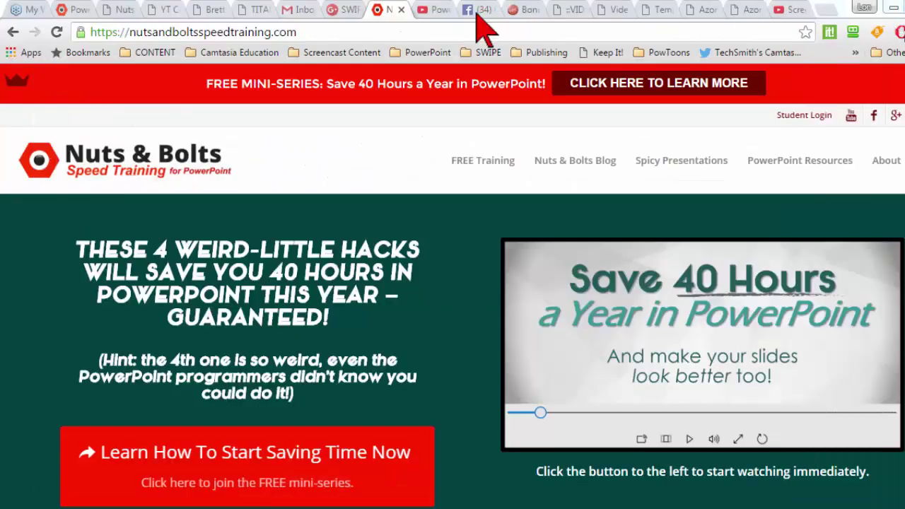
Switch to the Facebook group tab to show the pinned Video Titan v2.0 post
left_click(477, 14)
scroll(71, 212, "down", 3)
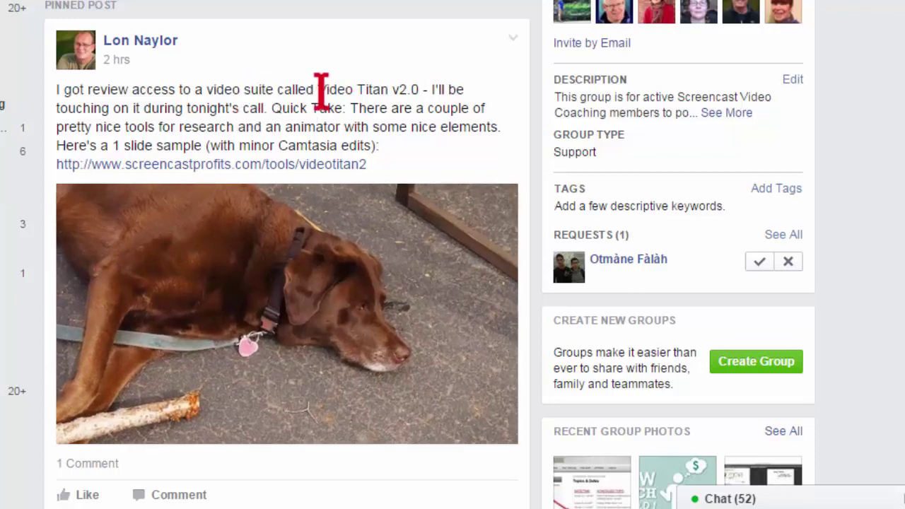
left_click_drag(318, 89, 418, 87)
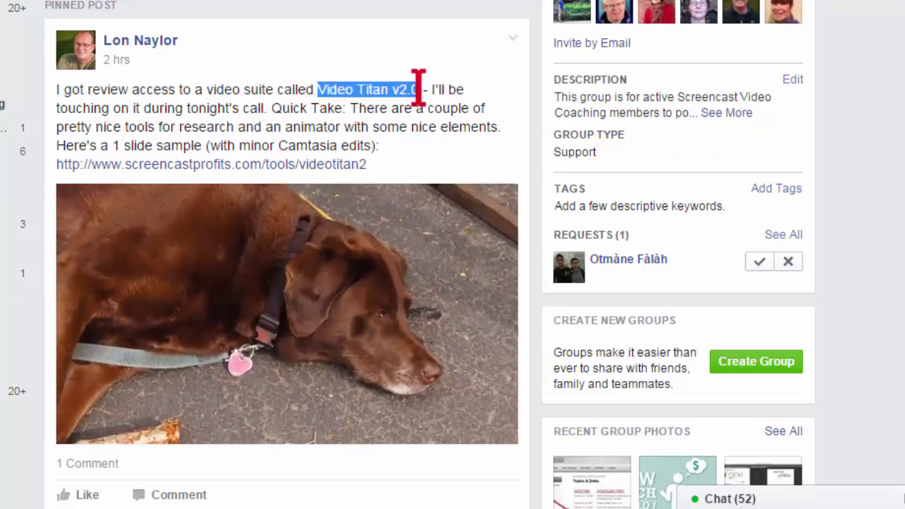
left_click(418, 87)
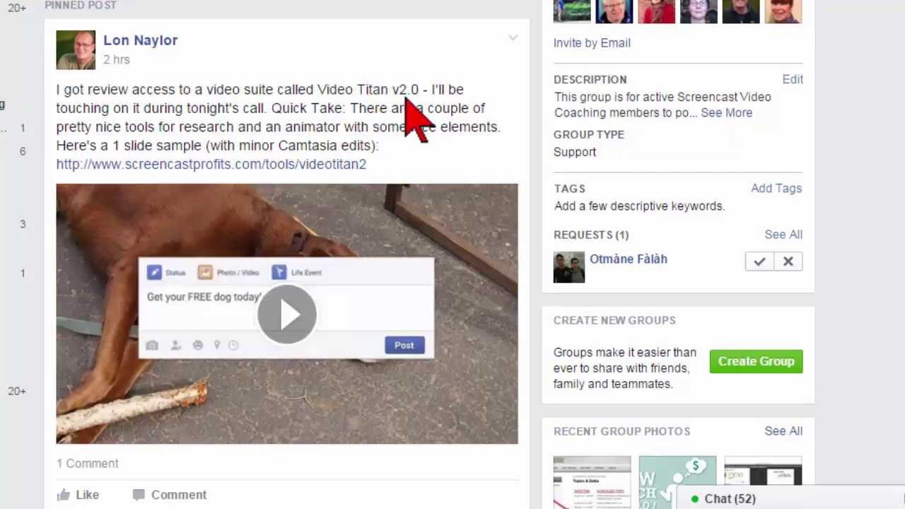
scroll(407, 255, "down", 1)
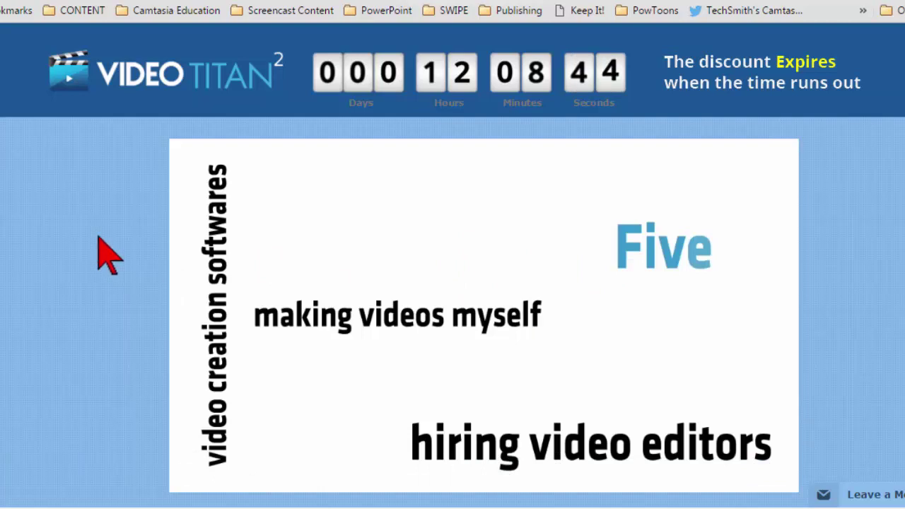
Highlight the $5,032 per day claim and show the Earnings Per Click chart
scroll(99, 253, "down", 10)
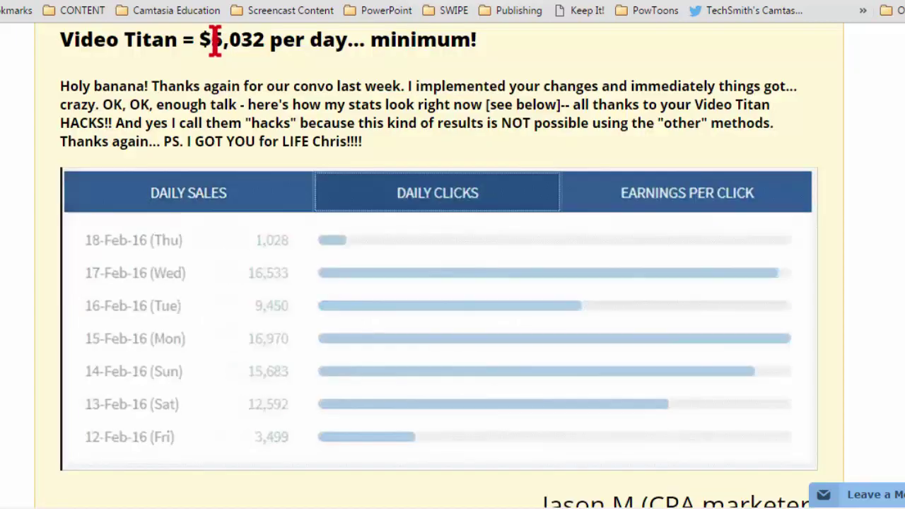
left_click_drag(211, 38, 501, 40)
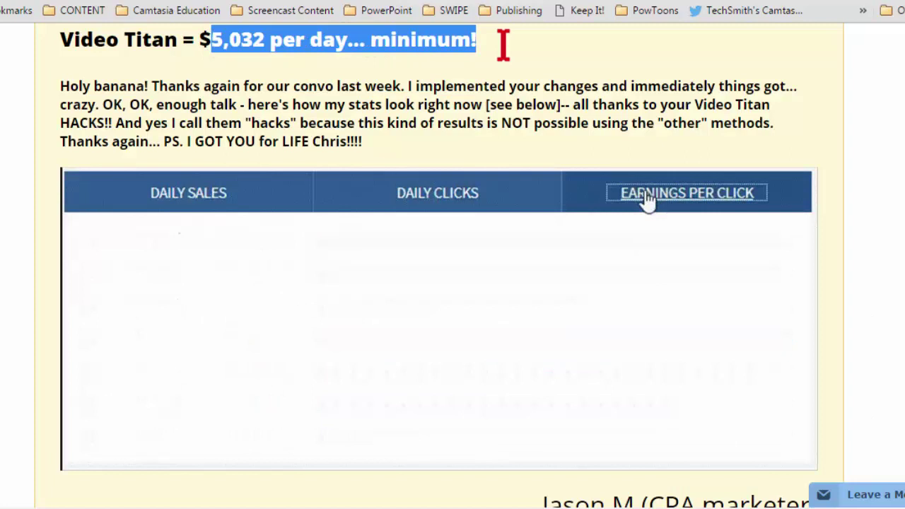
left_click(467, 212)
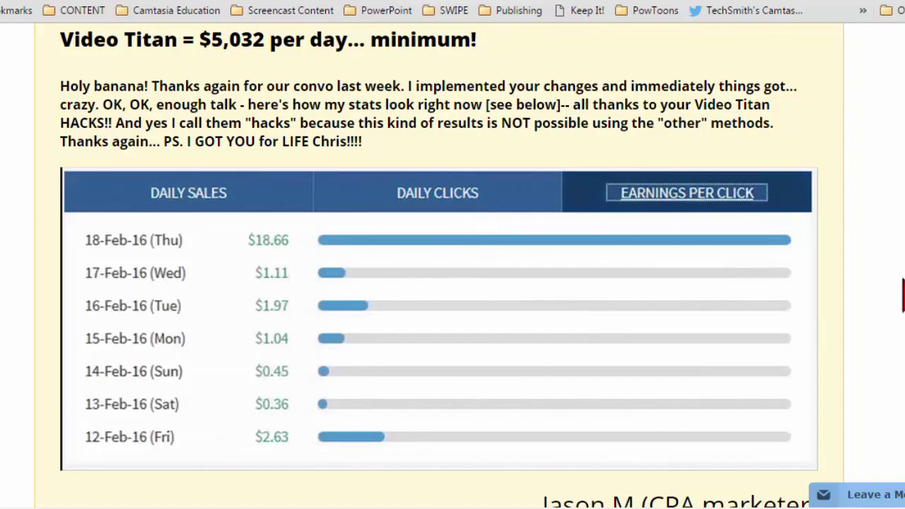
Scroll through the visitor testimonials and analytics chart points down to the STEP 1 section
scroll(456, 30, "down", 2)
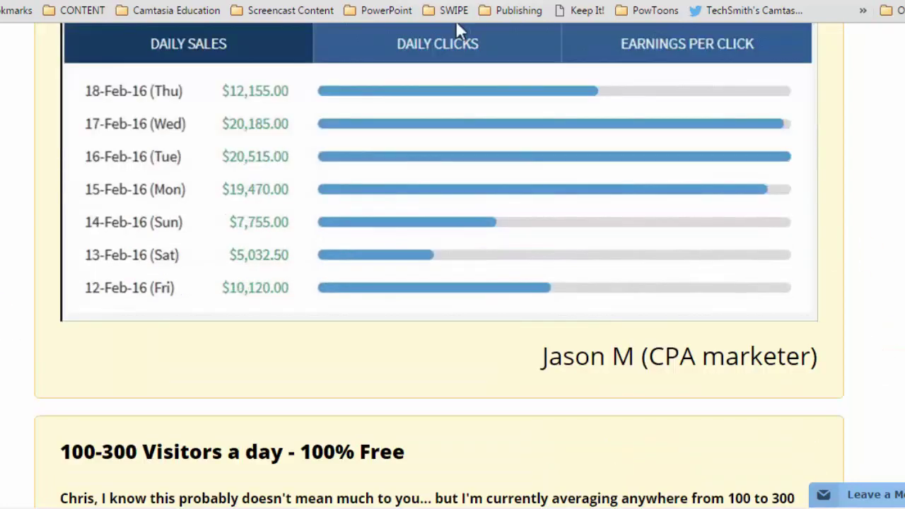
scroll(456, 29, "down", 5)
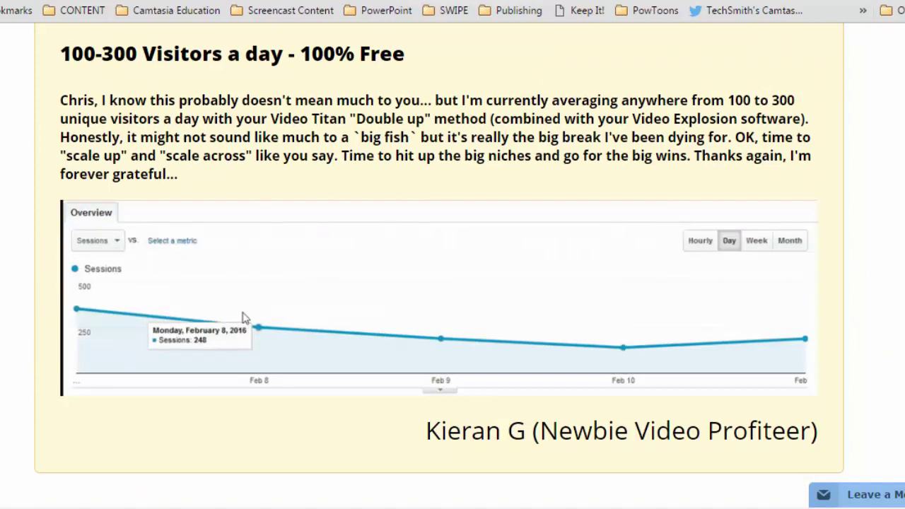
scroll(339, 311, "down", 1)
scroll(763, 321, "up", 1)
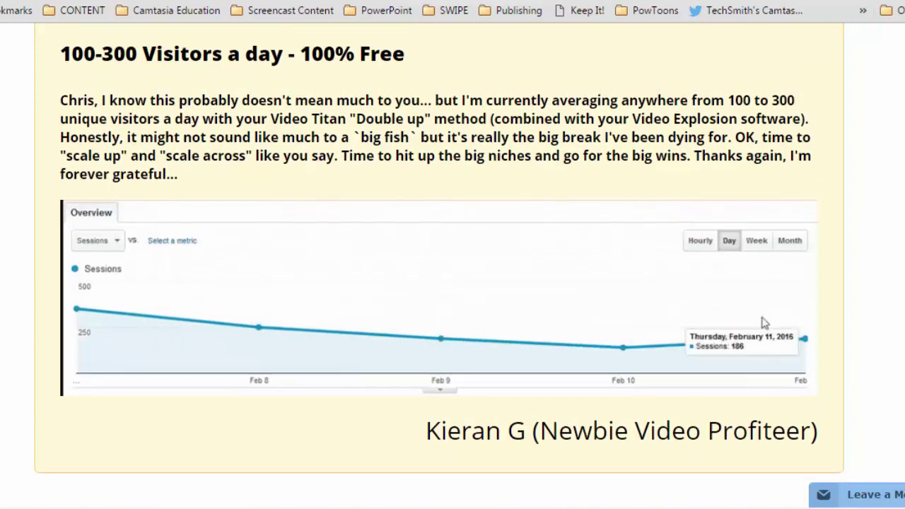
mouse_move(86, 290)
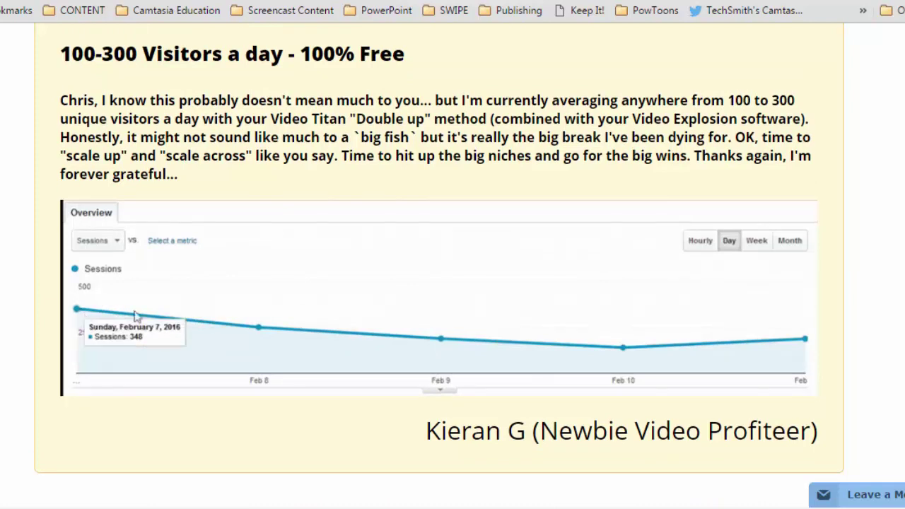
mouse_move(431, 327)
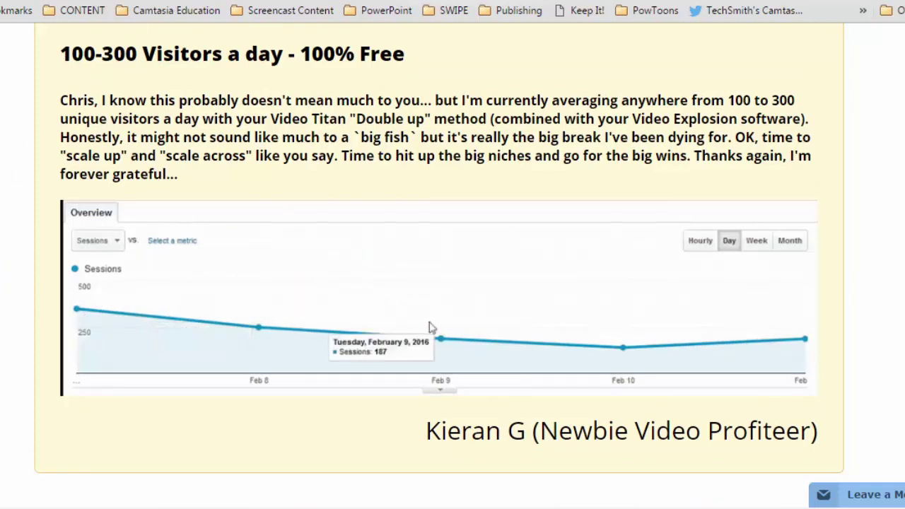
scroll(510, 336, "down", 10)
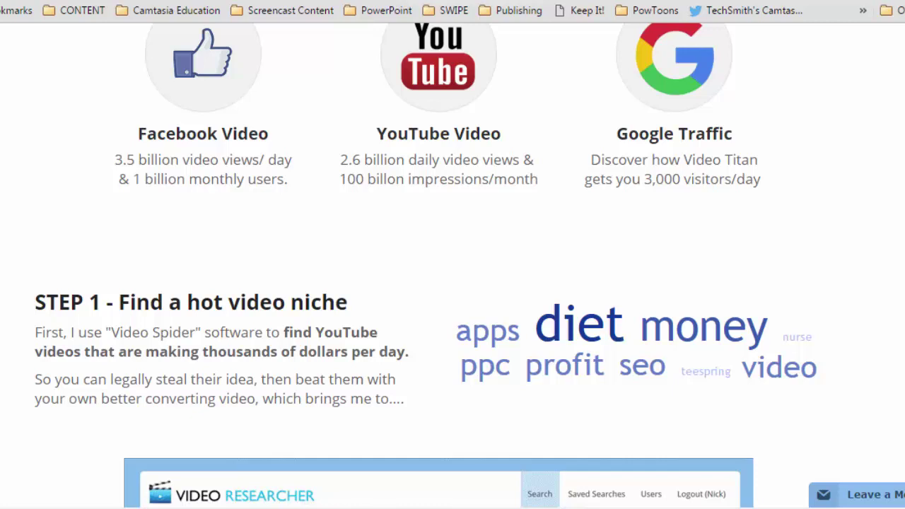
Highlight the STEP 1 heading, then the words 'hot video niche', clearing each highlight
scroll(290, 292, "down", 4)
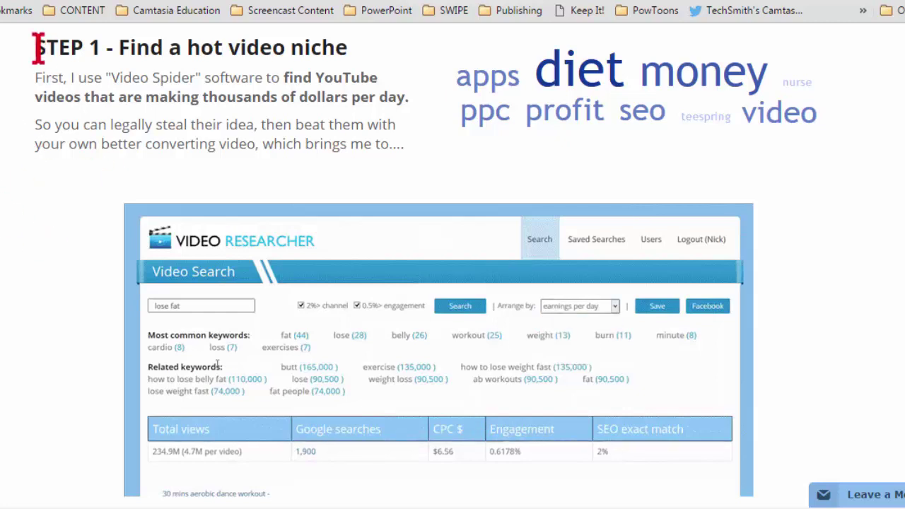
left_click_drag(38, 48, 347, 44)
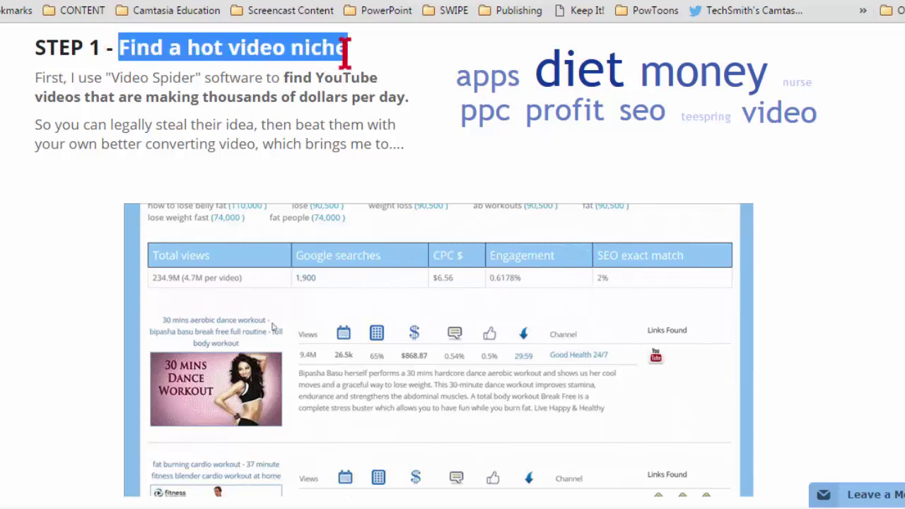
left_click(280, 87)
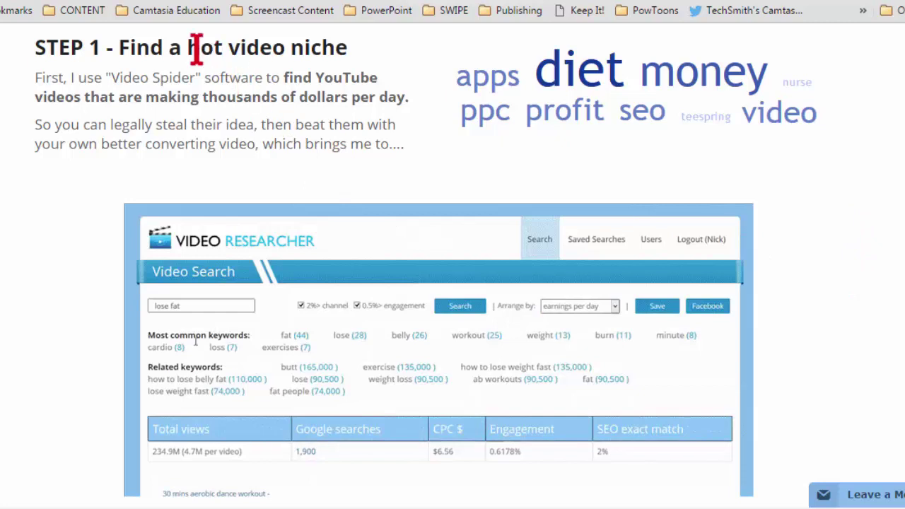
left_click_drag(188, 48, 359, 42)
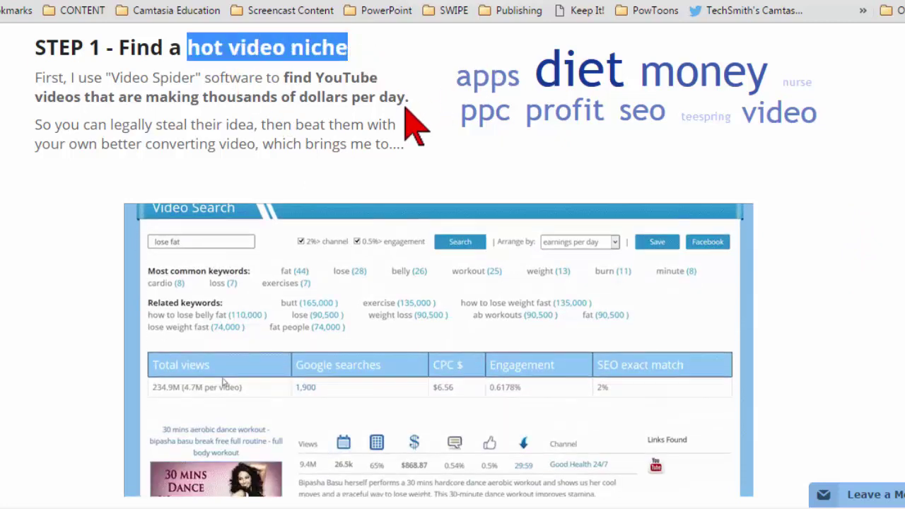
left_click(260, 97)
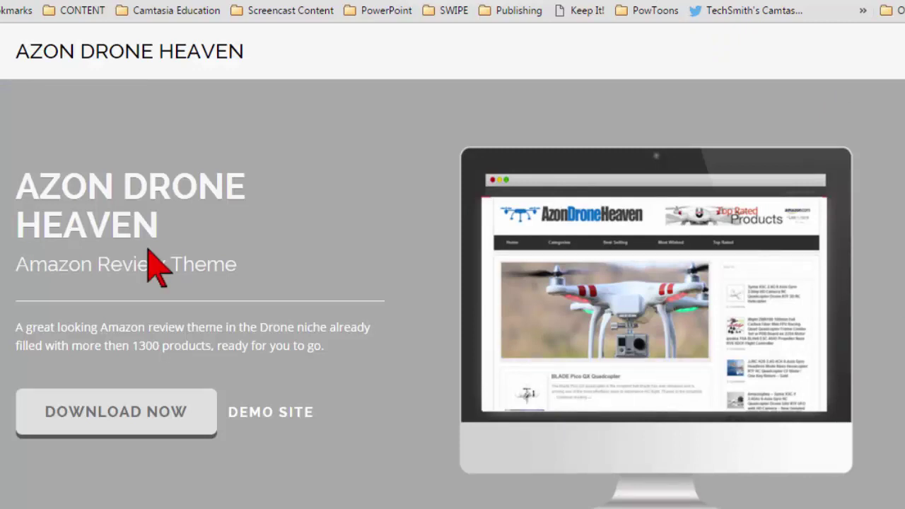
Highlight DRONE in the Azon Drone Heaven title and open the theme's live demo site
left_click_drag(239, 184, 127, 184)
left_click(172, 190)
left_click(290, 414)
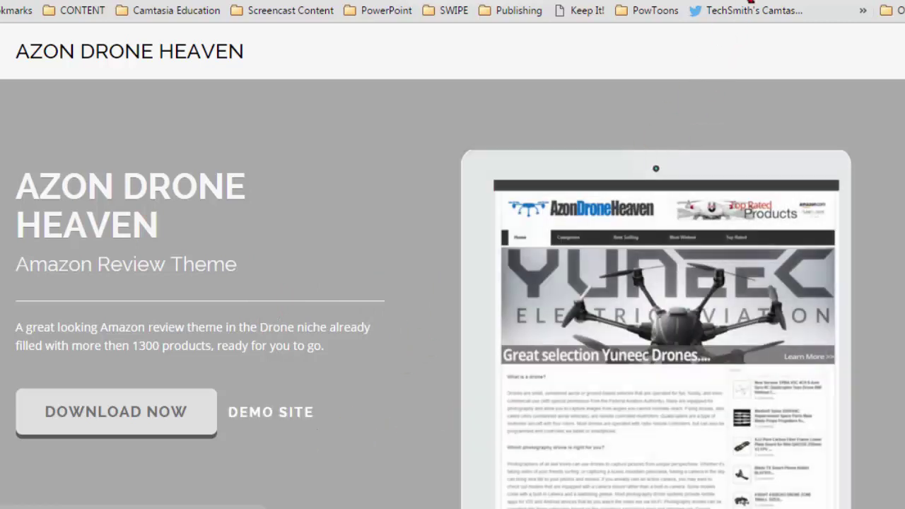
Scroll through the drone demo store and its Best Selling list
scroll(452, 282, "down", 3)
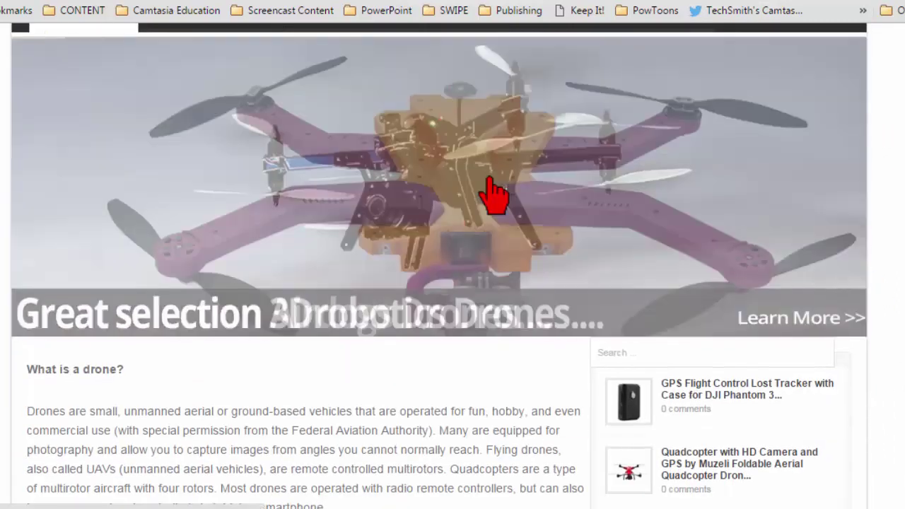
scroll(452, 282, "down", 2)
scroll(453, 283, "down", 3)
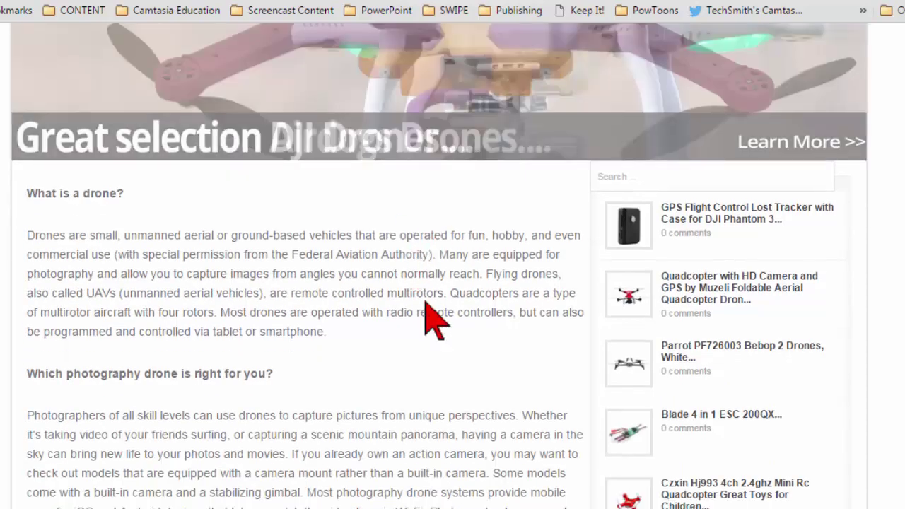
scroll(469, 395, "up", 5)
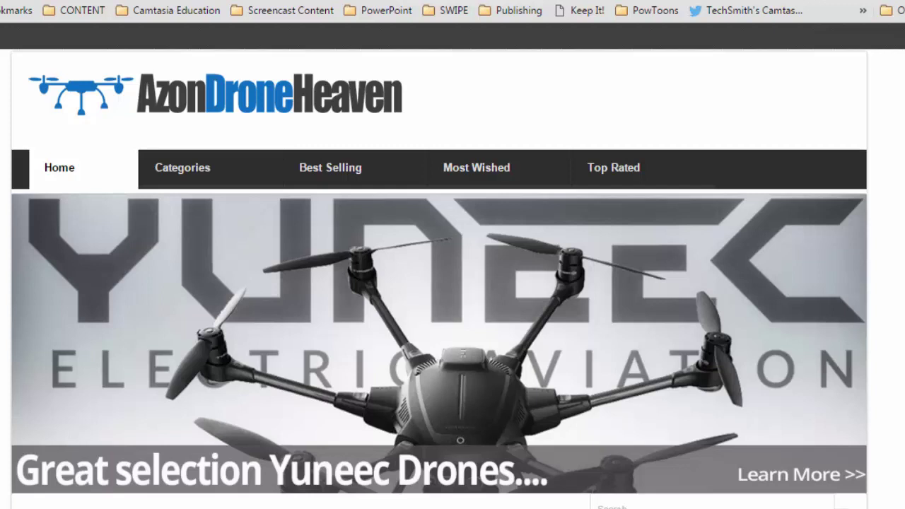
scroll(430, 193, "down", 3)
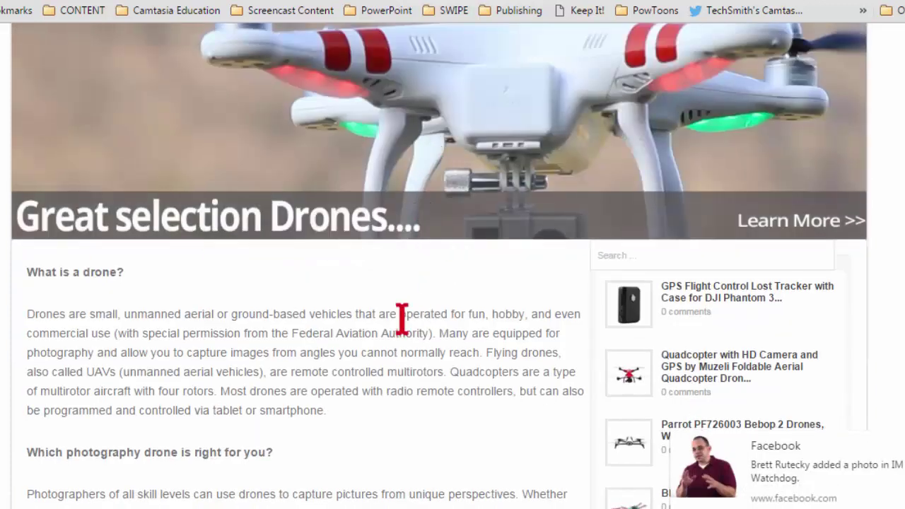
scroll(403, 322, "down", 3)
scroll(414, 343, "up", 4)
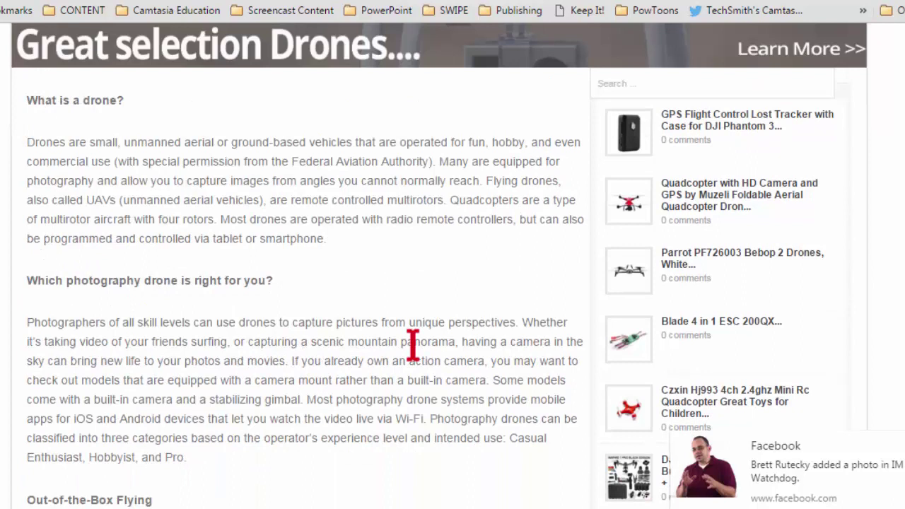
scroll(319, 165, "up", 2)
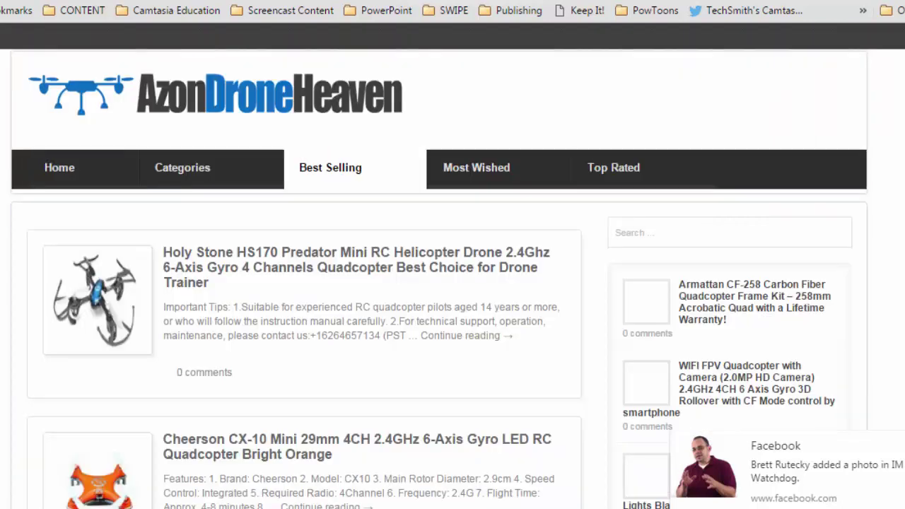
scroll(272, 162, "down", 2)
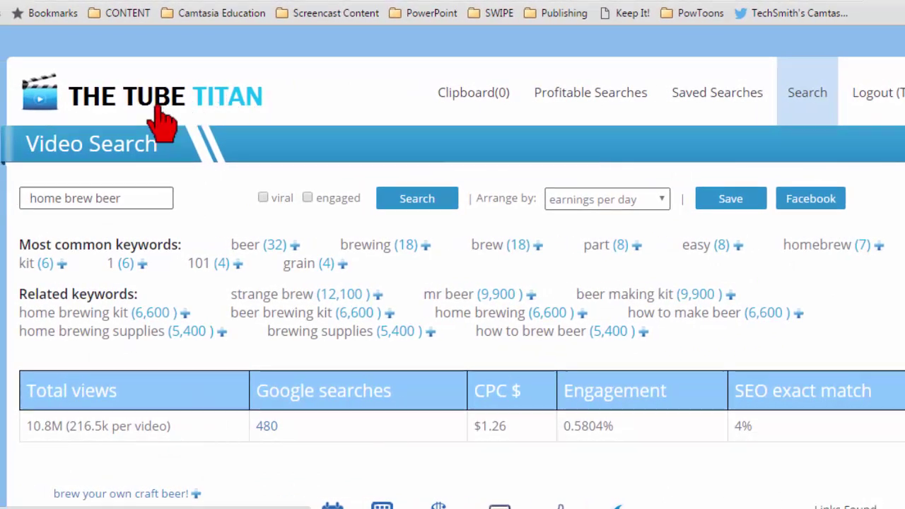
Scroll through the 'home brew beer' traffic stats and select the search term
scroll(452, 274, "down", 1)
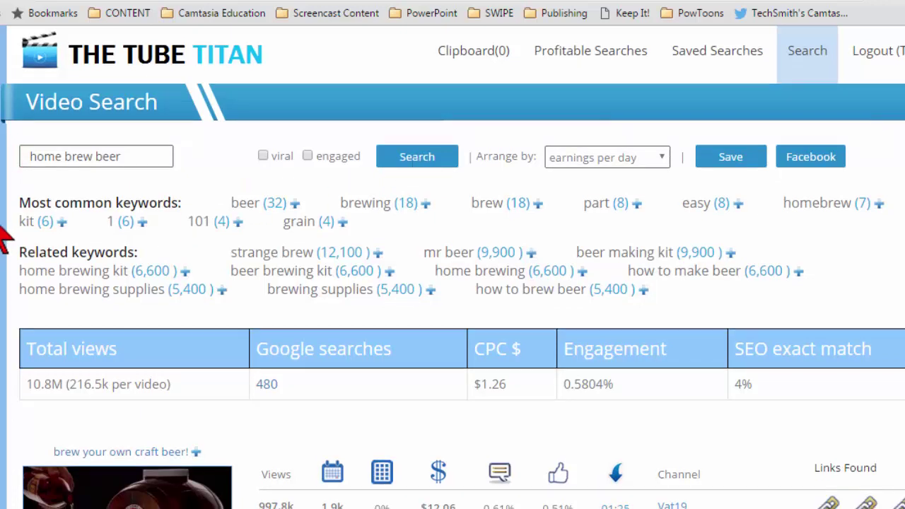
scroll(4, 240, "down", 4)
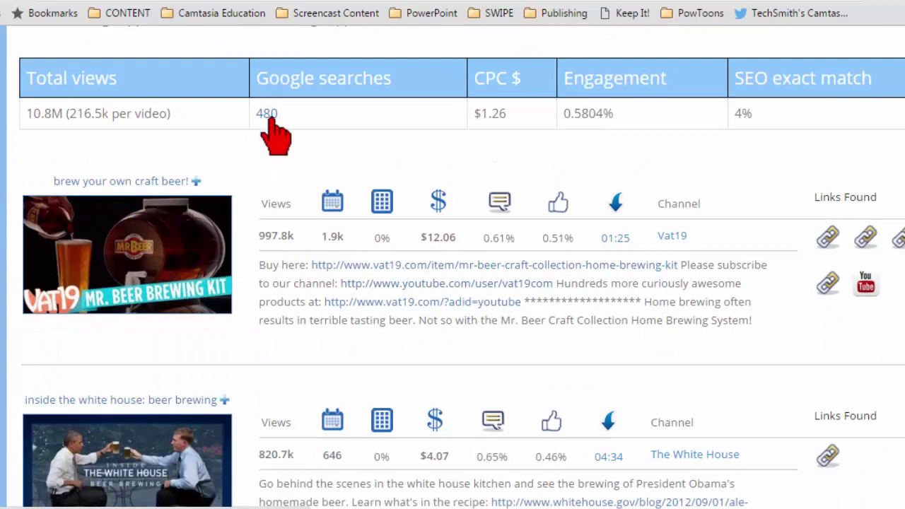
scroll(121, 148, "up", 2)
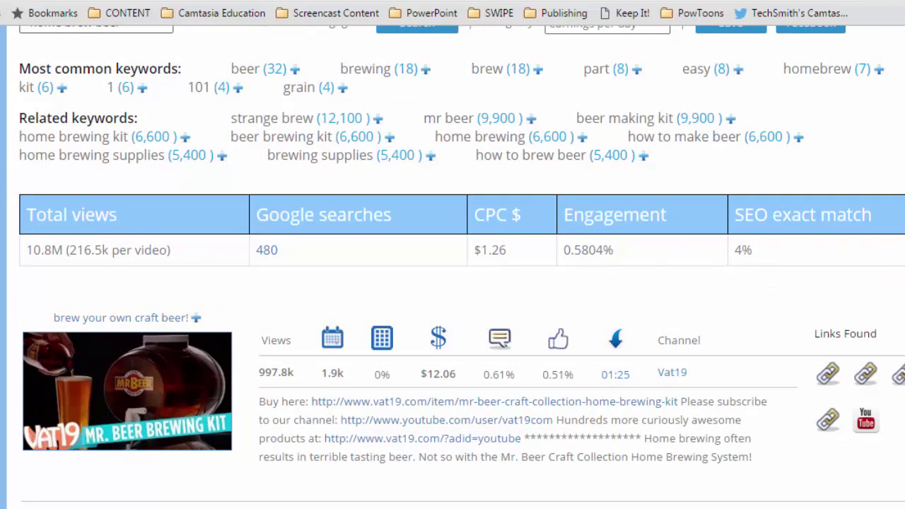
scroll(452, 268, "up", 3)
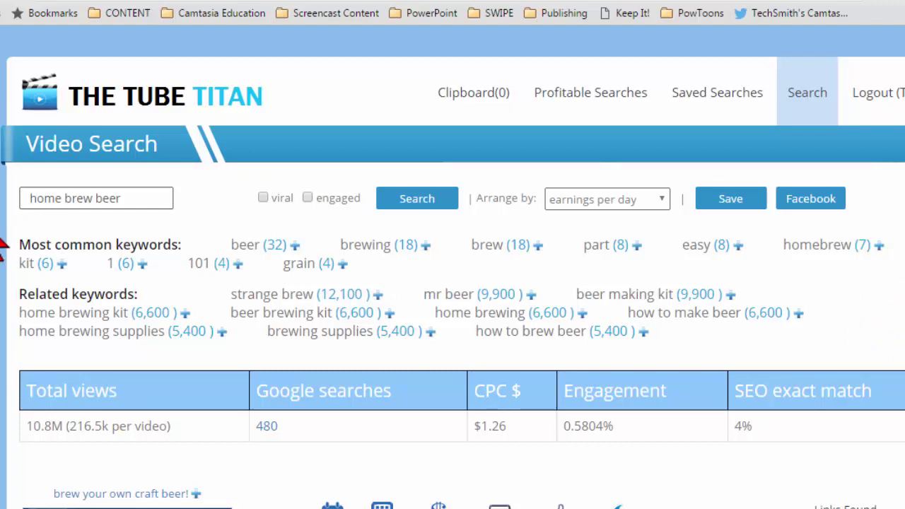
scroll(2, 247, "down", 4)
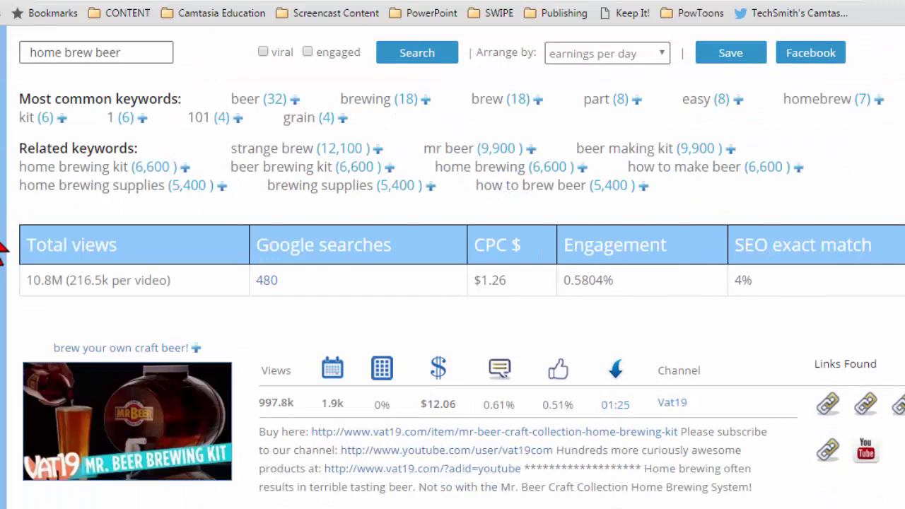
scroll(2, 248, "down", 1)
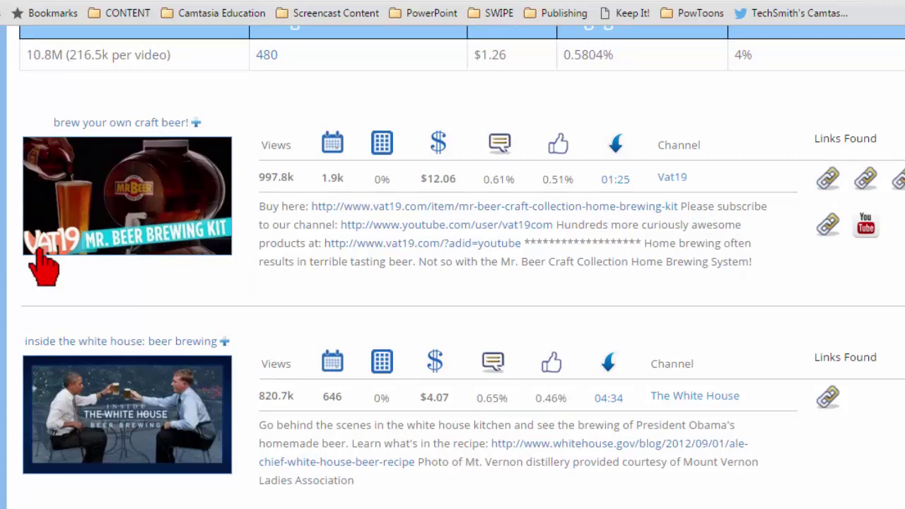
scroll(121, 166, "up", 5)
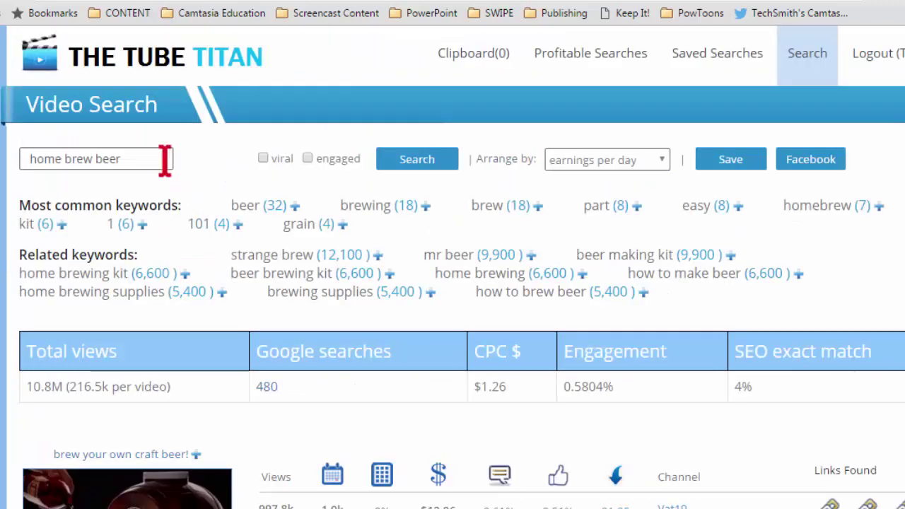
left_click_drag(131, 159, 3, 183)
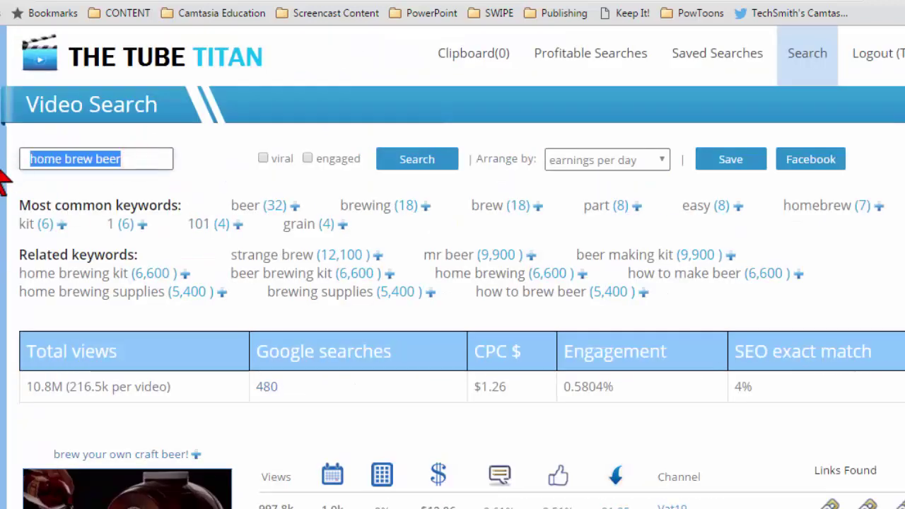
left_click(5, 176)
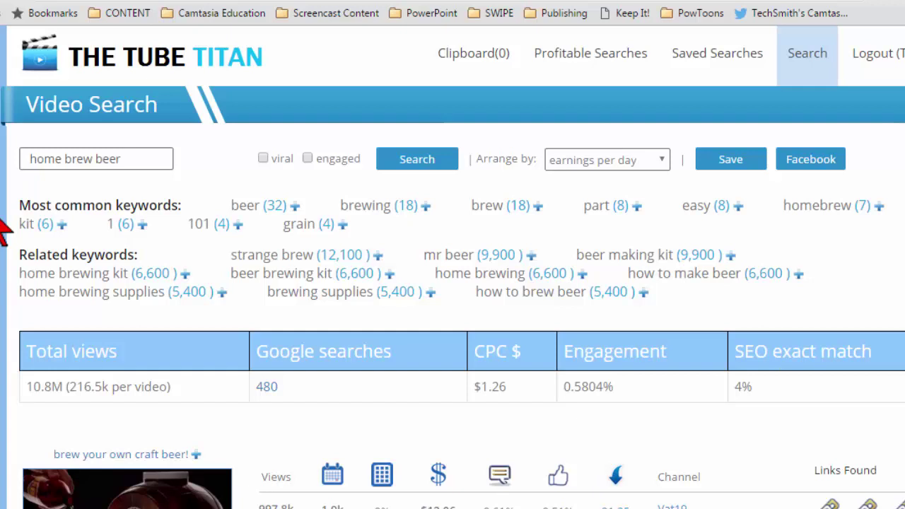
Review the related keywords and top-earning videos, then reselect the whole 'home brew beer' term
scroll(3, 229, "down", 2)
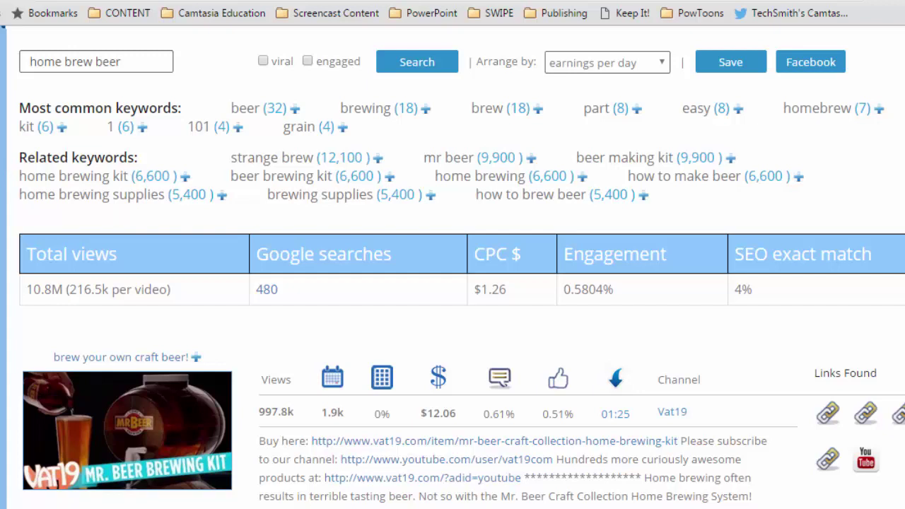
scroll(150, 185, "down", 5)
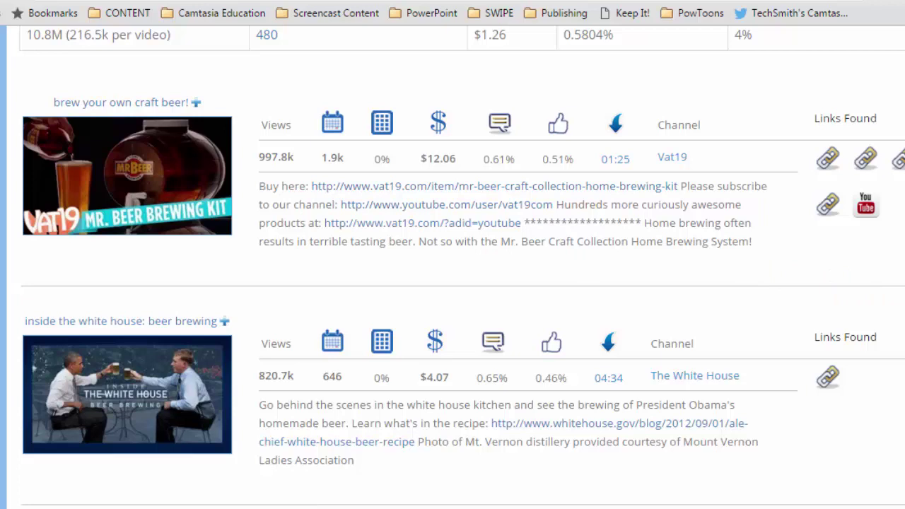
scroll(855, 321, "up", 3)
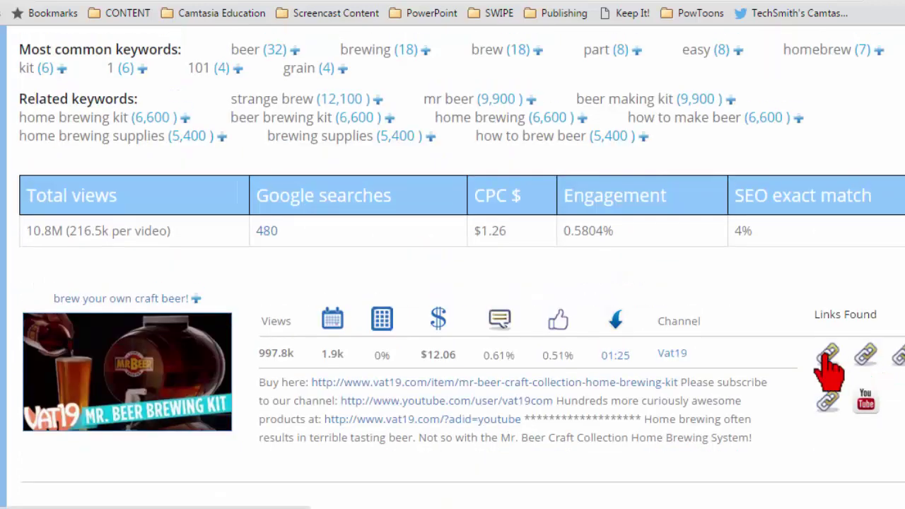
scroll(452, 282, "up", 3)
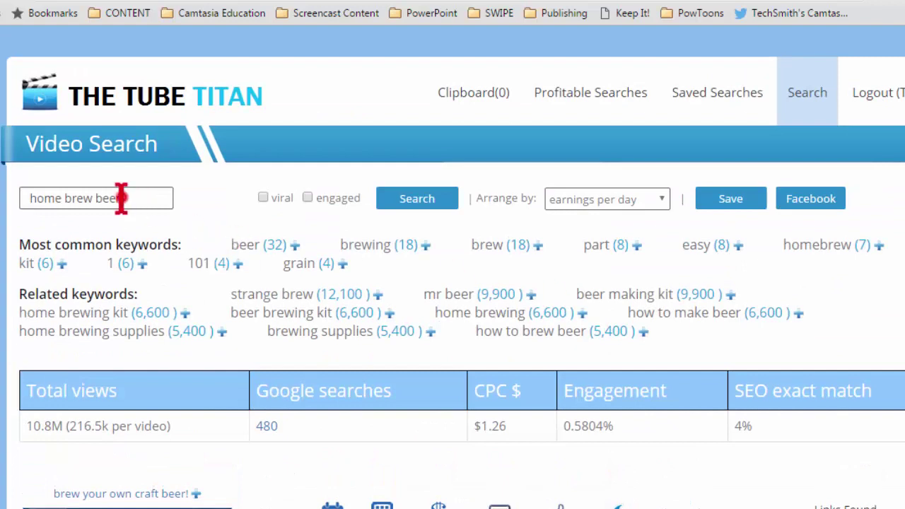
left_click_drag(121, 199, 7, 225)
left_click(3, 229)
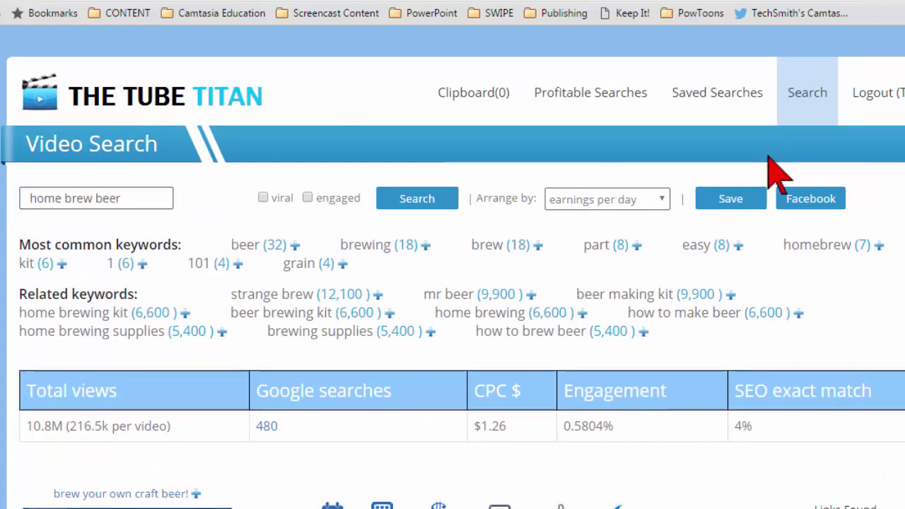
left_click(811, 200)
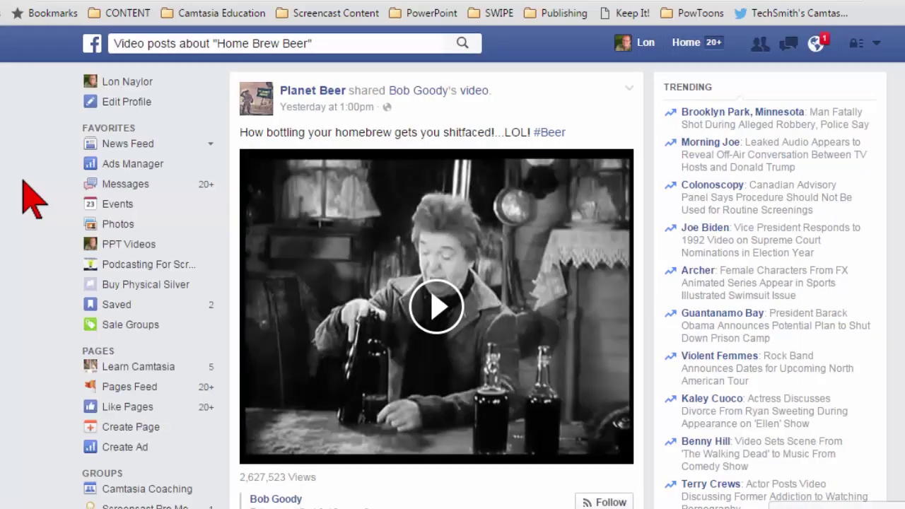
left_click(436, 306)
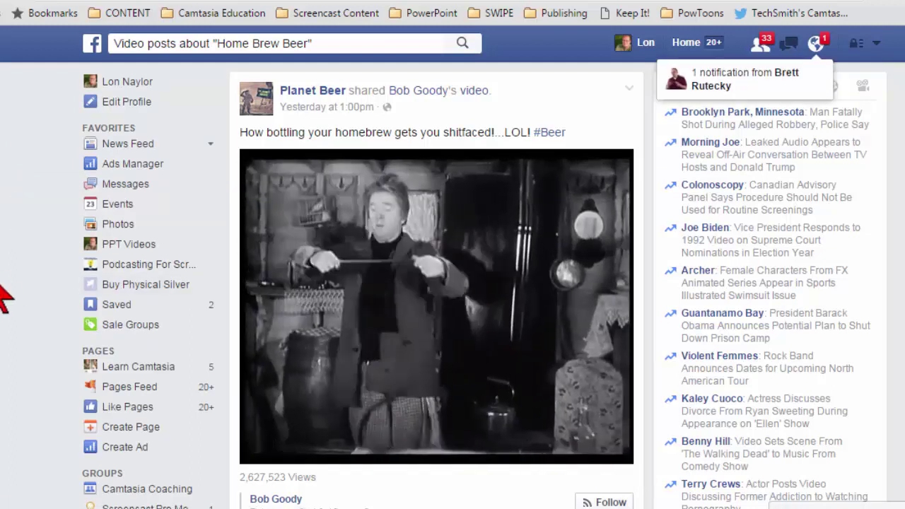
scroll(2, 289, "down", 8)
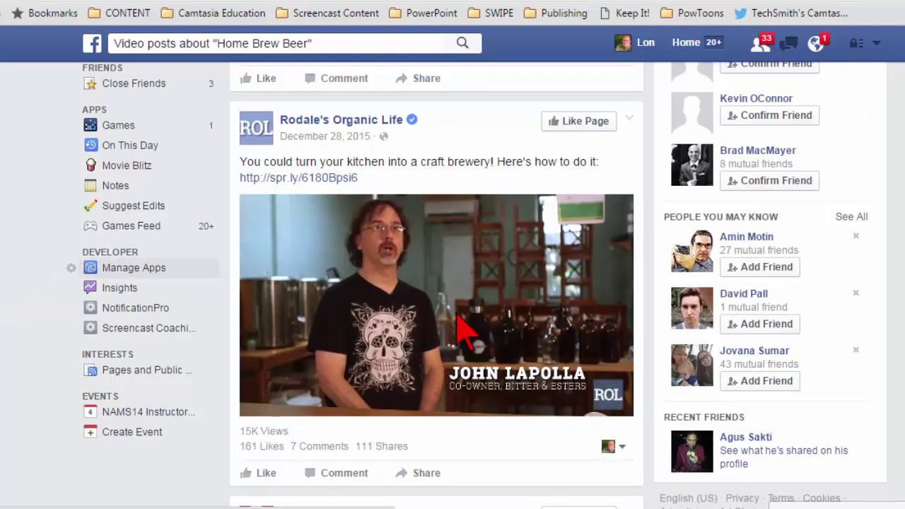
mouse_move(442, 317)
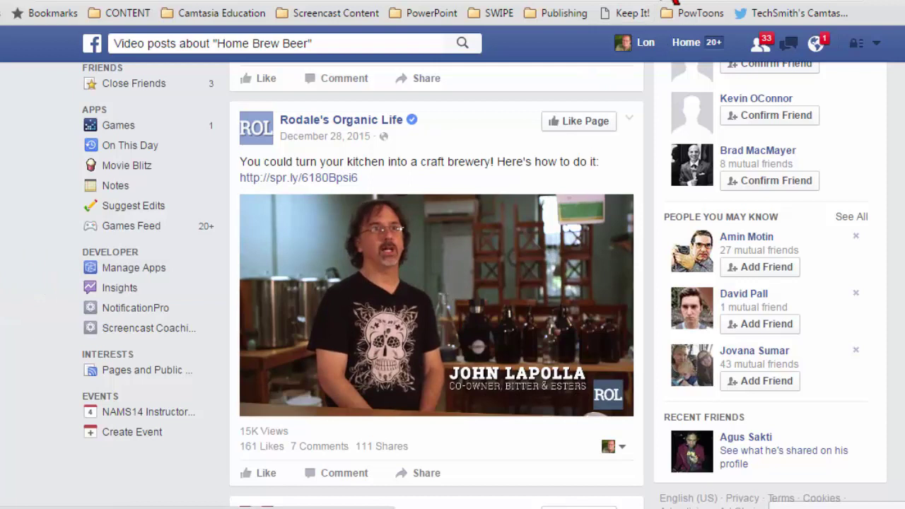
left_click(672, 2)
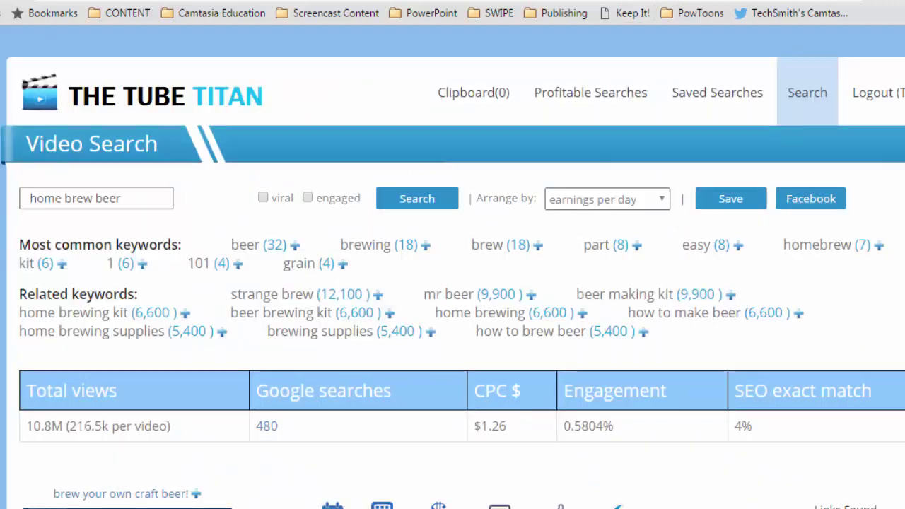
Scroll the 'home brew beer' results and highlight the search term
scroll(453, 267, "down", 2)
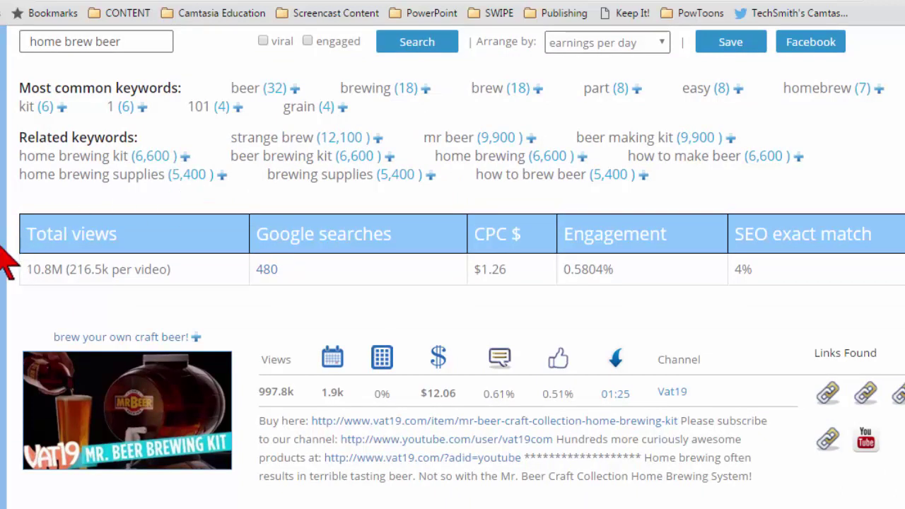
scroll(4, 241, "down", 7)
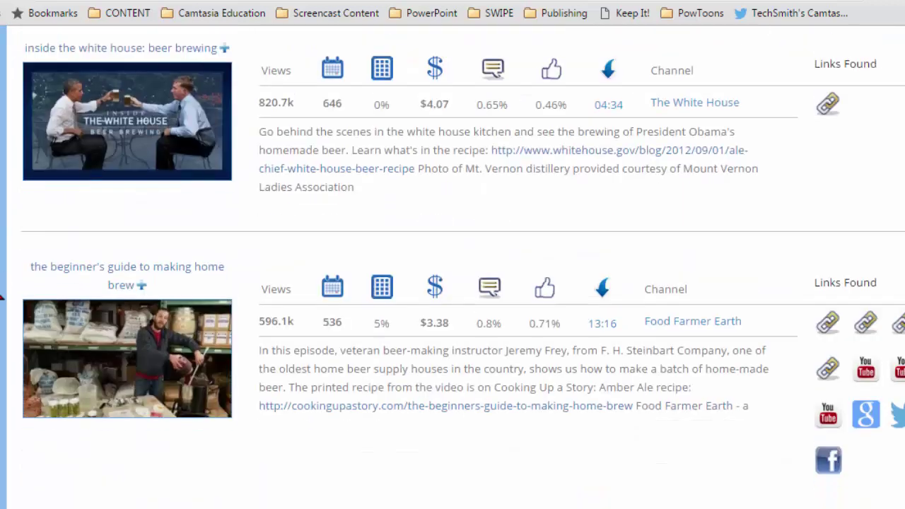
scroll(3, 297, "up", 9)
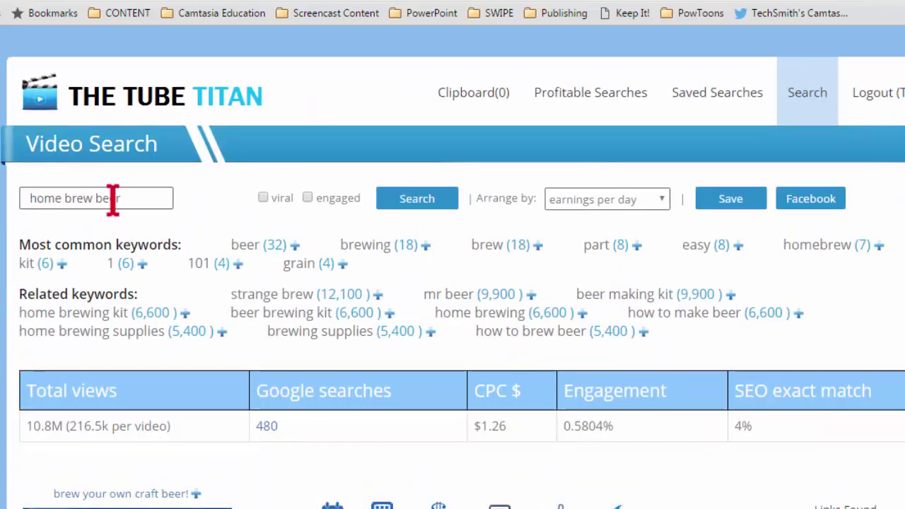
left_click_drag(133, 202, 21, 201)
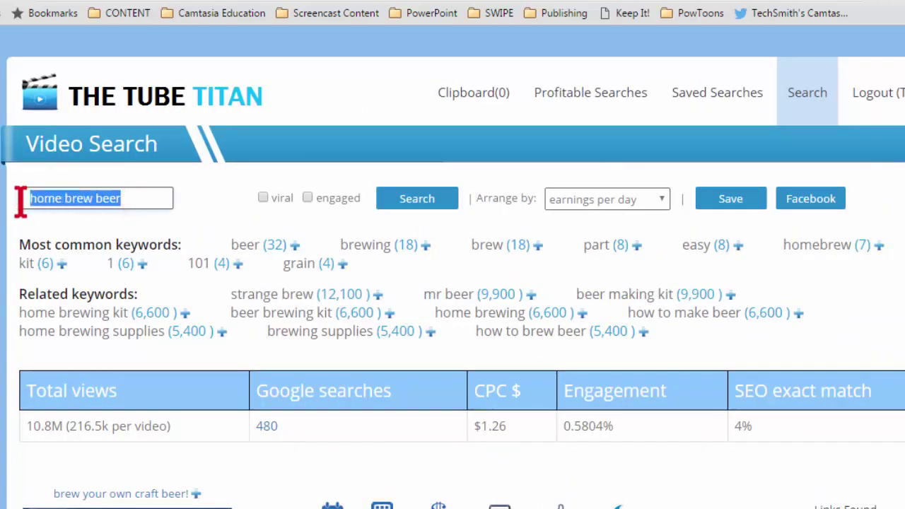
left_click(85, 216)
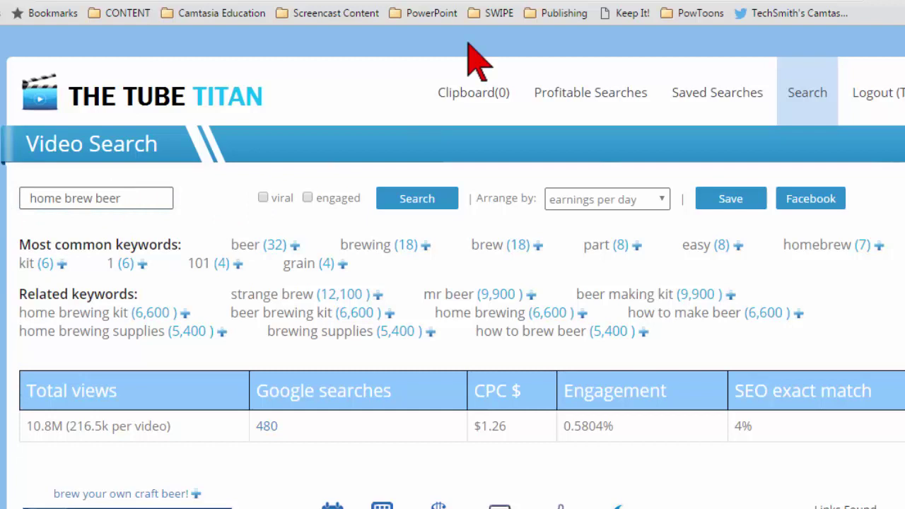
Switch to the Video Titan sales page and scroll toward BUY NOW
left_click(656, 1)
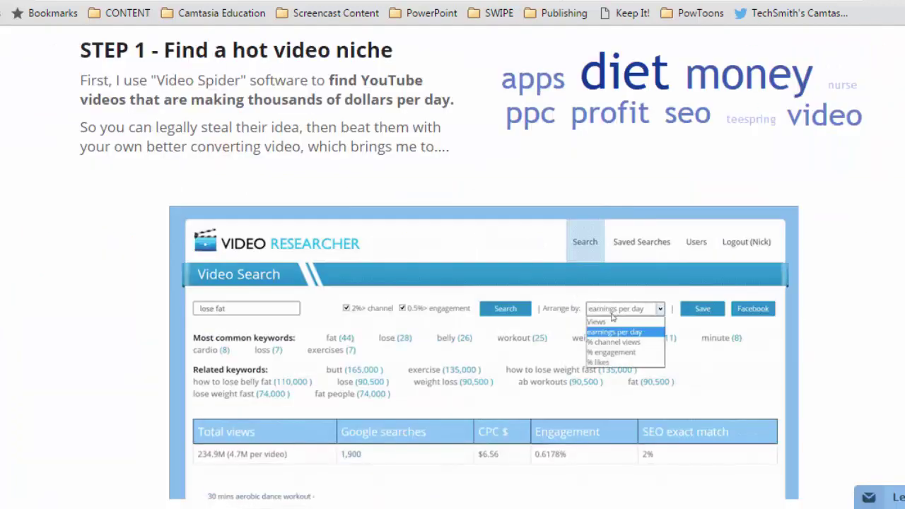
scroll(452, 283, "down", 12)
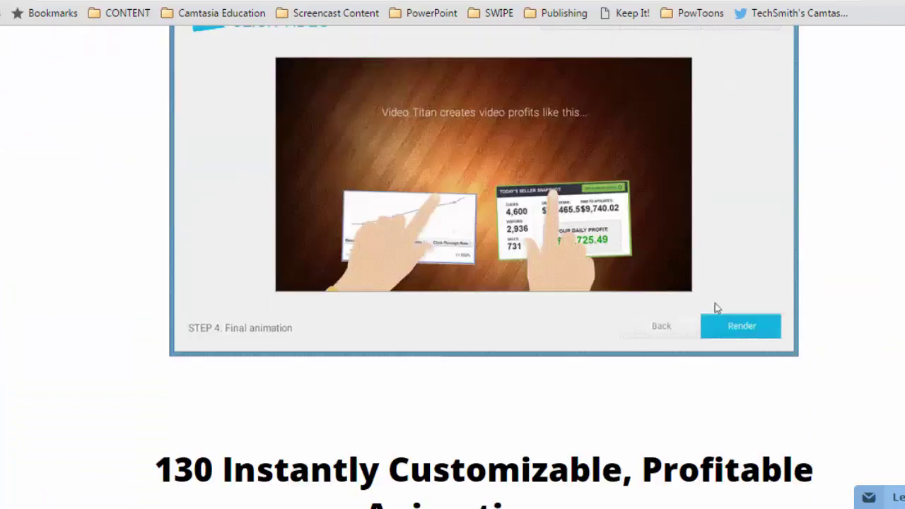
scroll(715, 308, "down", 15)
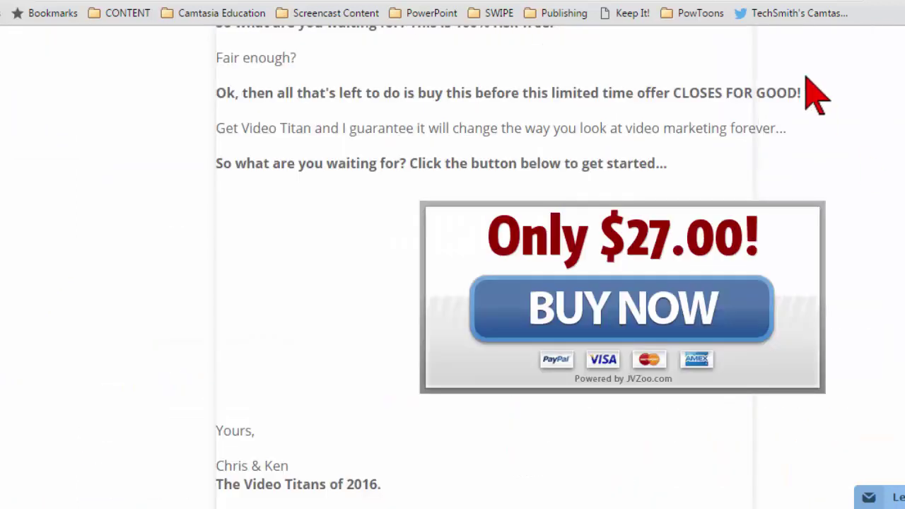
Return to the 'home brew beer' search results and scroll through them again
left_click(651, 1)
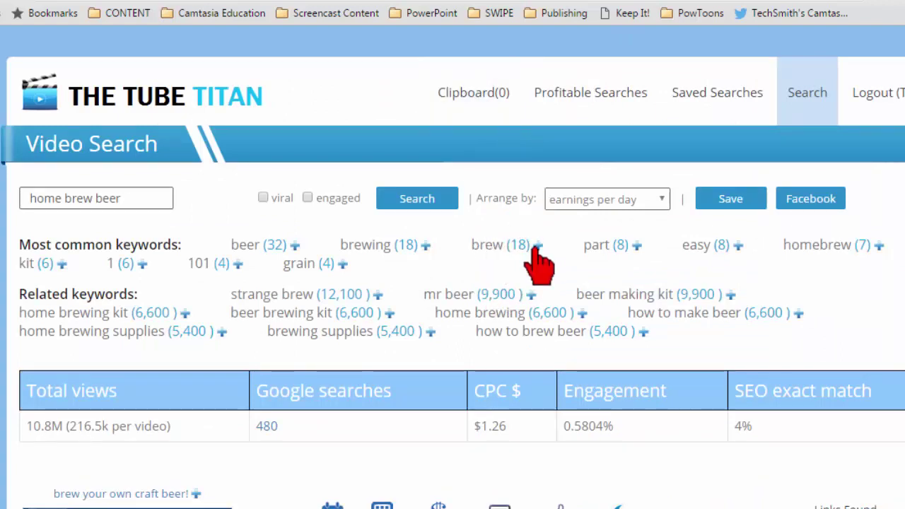
scroll(453, 283, "down", 5)
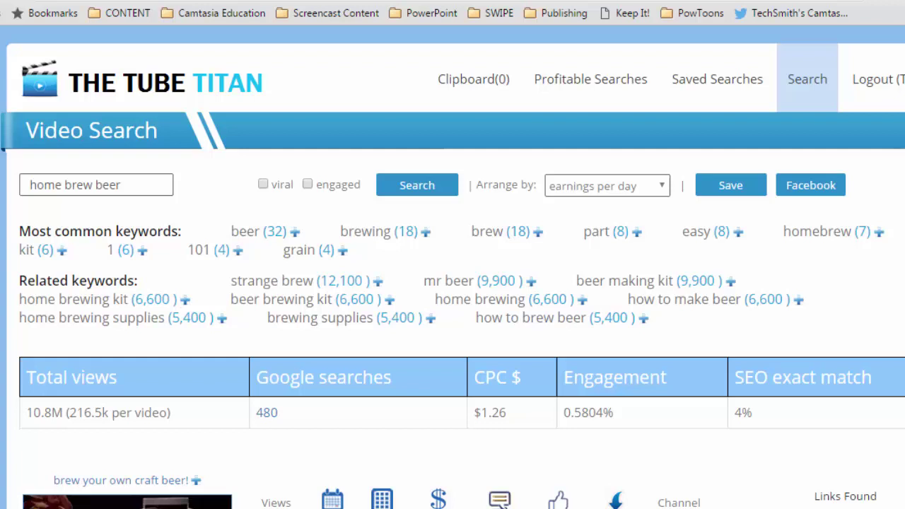
scroll(452, 283, "down", 3)
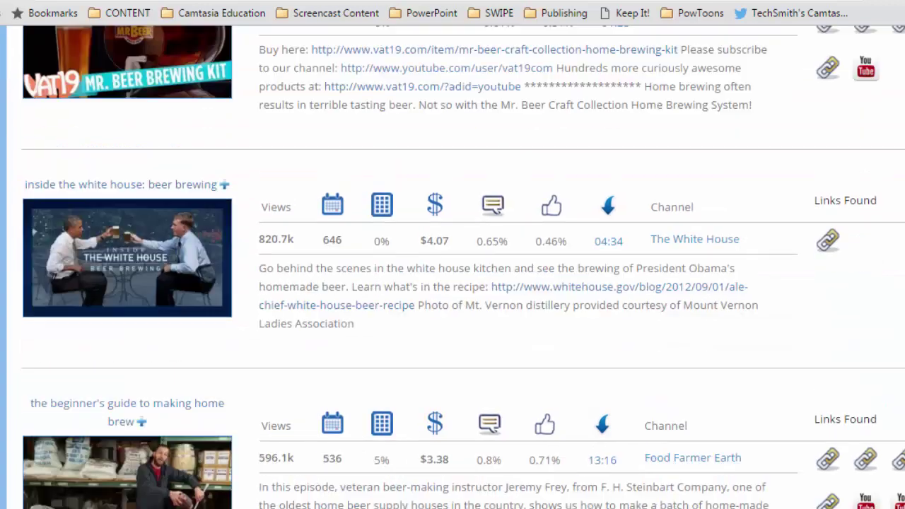
scroll(452, 283, "up", 7)
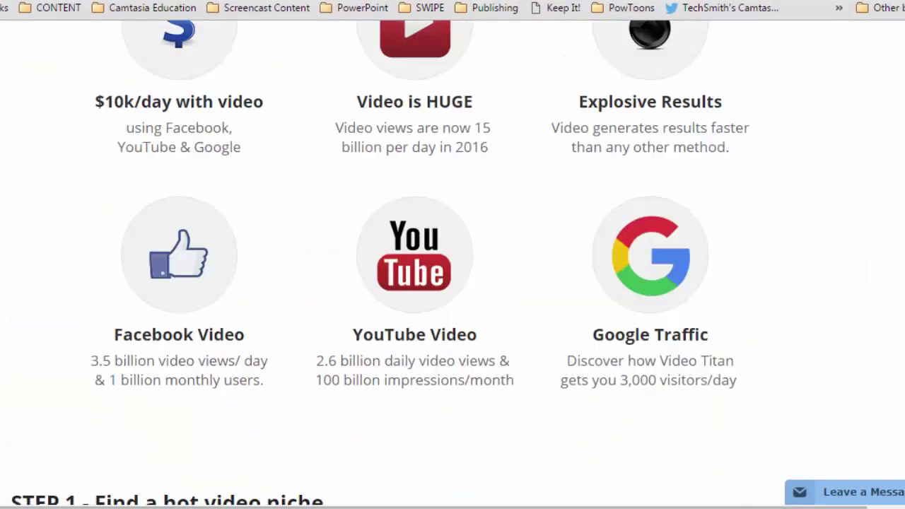
Scroll to STEP 2 and highlight the 'Create Videos in 1 minute' heading
scroll(199, 149, "down", 10)
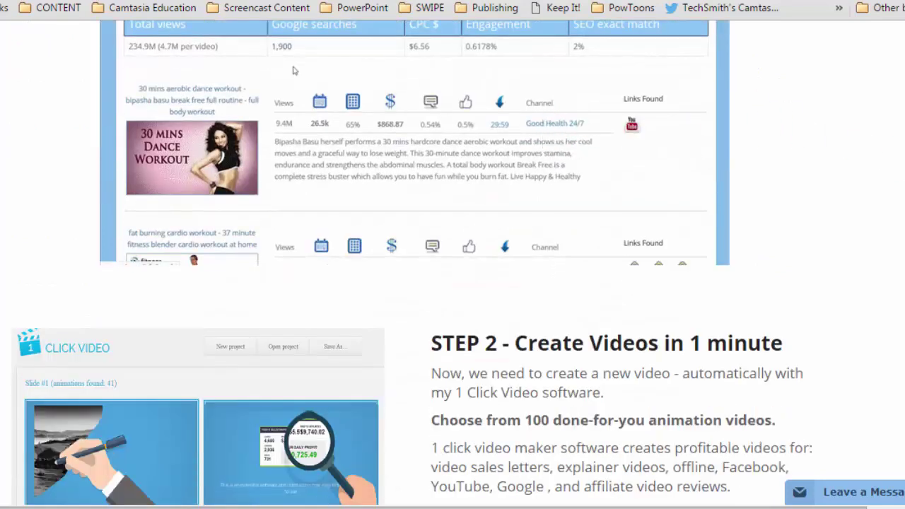
scroll(293, 70, "down", 5)
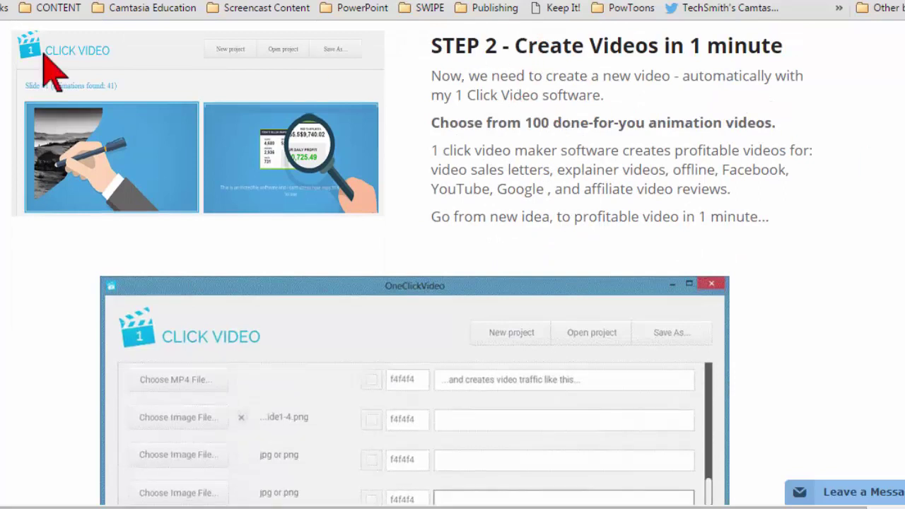
left_click_drag(523, 45, 786, 44)
left_click(762, 76)
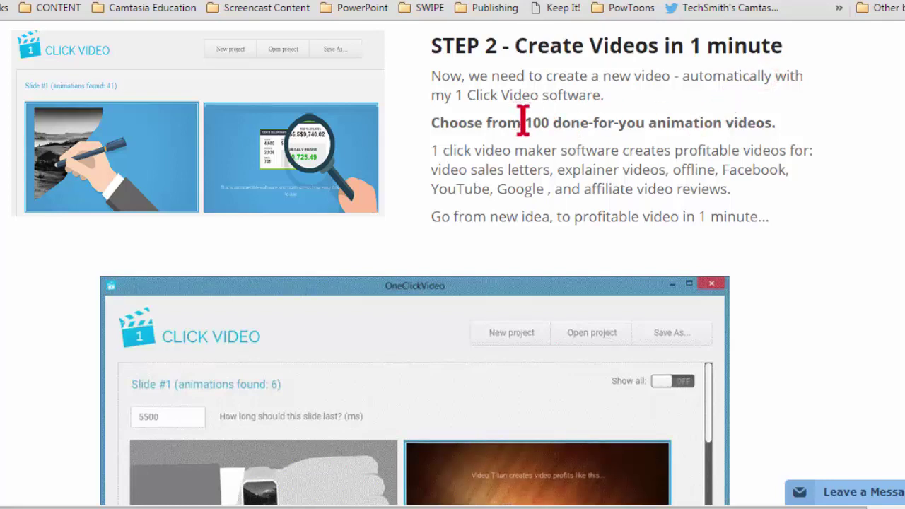
Highlight the done-for-you animation videos line and scroll to the 1 Click Video demo
left_click_drag(558, 123, 779, 117)
scroll(880, 202, "down", 6)
left_click(880, 187)
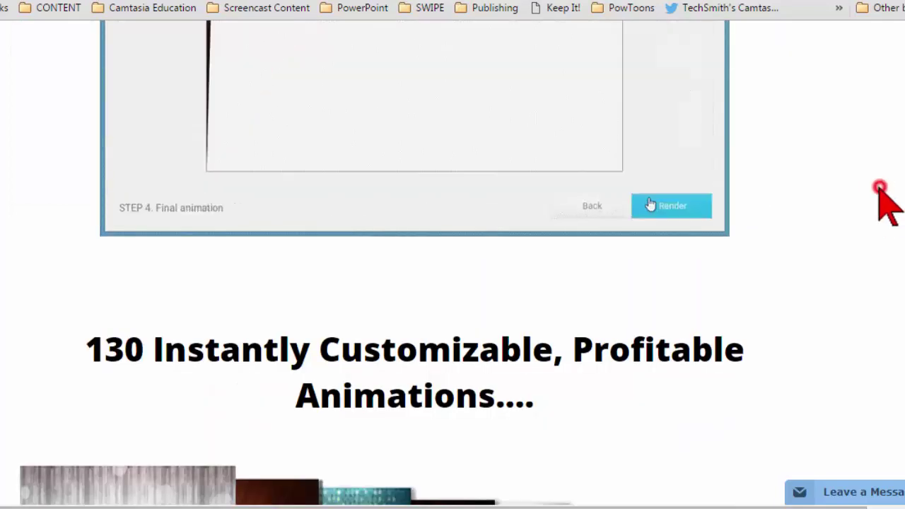
scroll(797, 220, "up", 3)
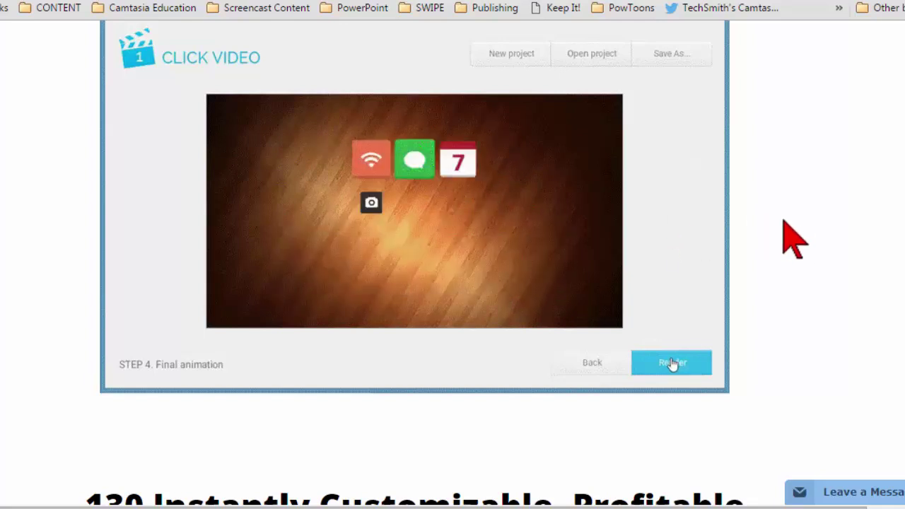
scroll(811, 281, "up", 1)
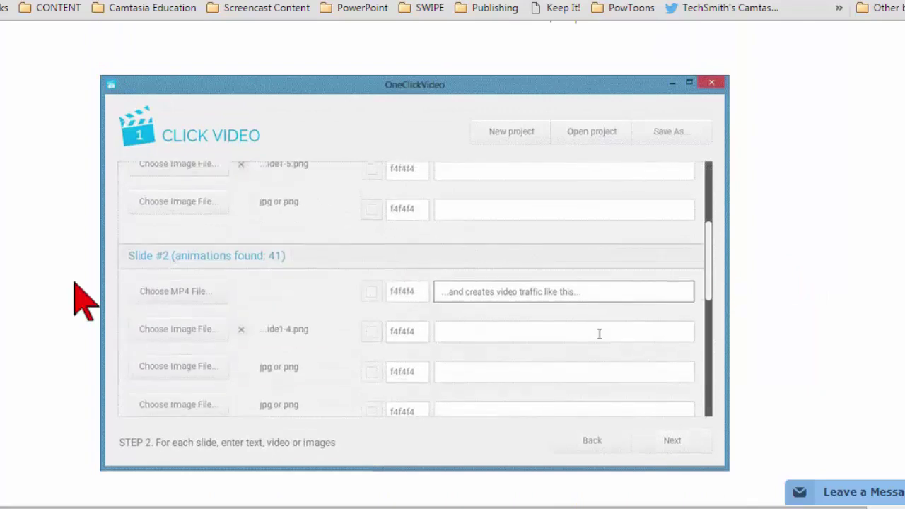
Launch the OneClickVideo program from the DEMOS folder via the Start menu
key("super")
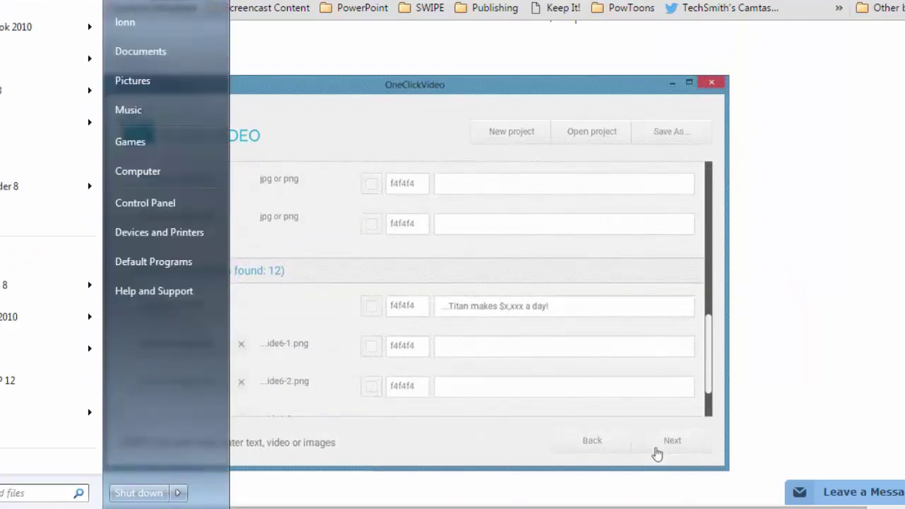
left_click(657, 450)
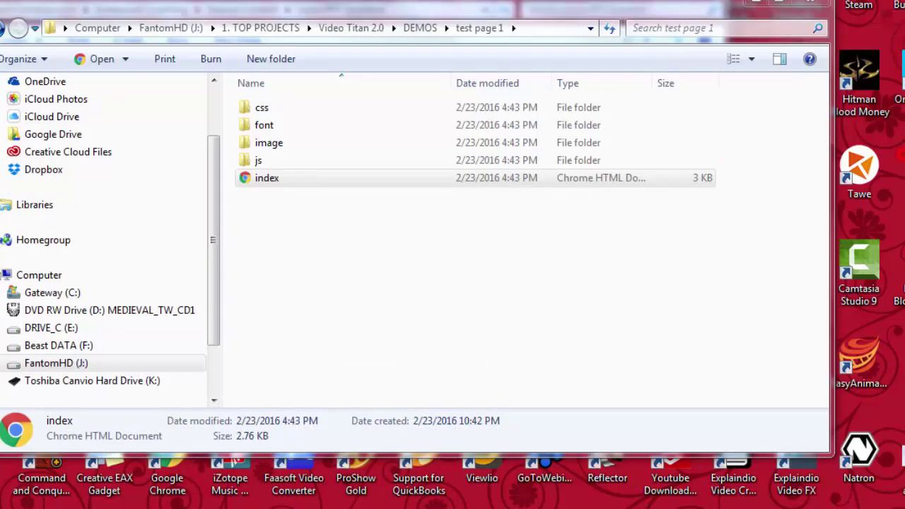
double_click(898, 74)
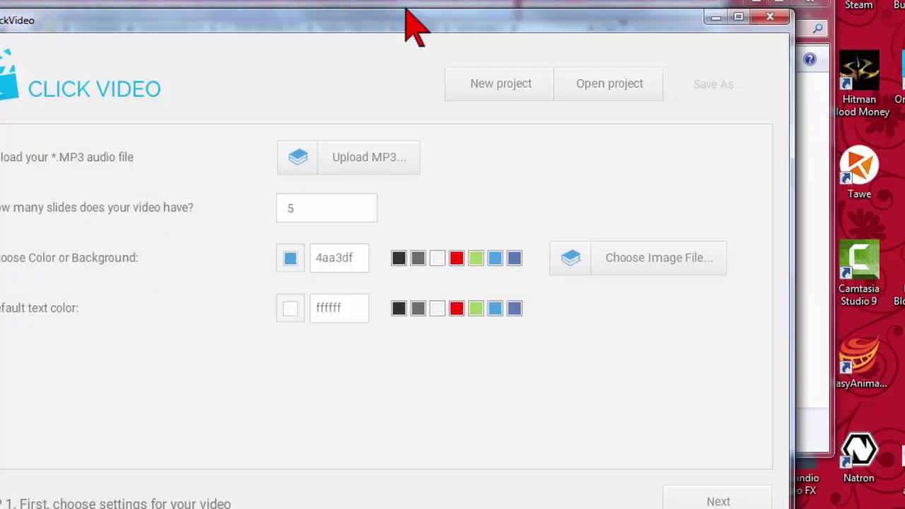
Maximize the 1 Click Video window and change the slide count from 5 to 1
double_click(461, 55)
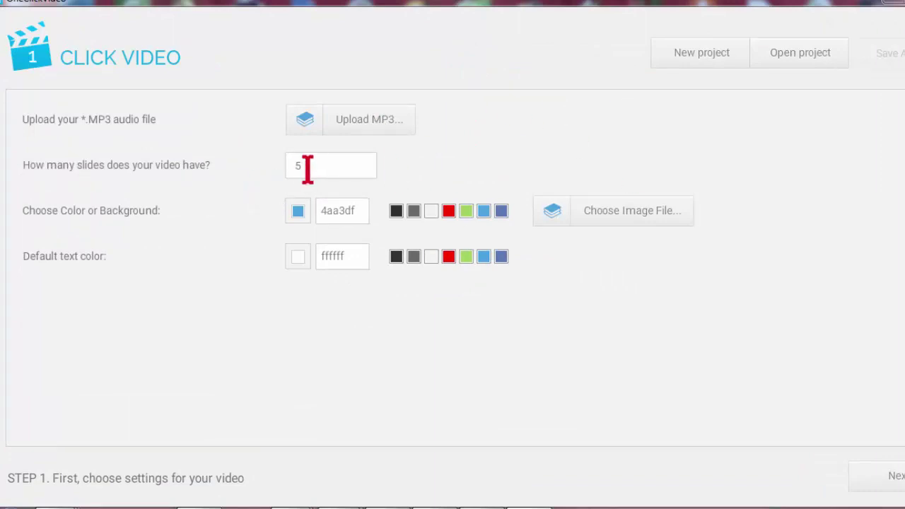
left_click_drag(312, 166, 272, 164)
Load the scratch-sample dog image into slide 1, captioned 'This is Maggie the Wonder Dog!'
left_click(876, 484)
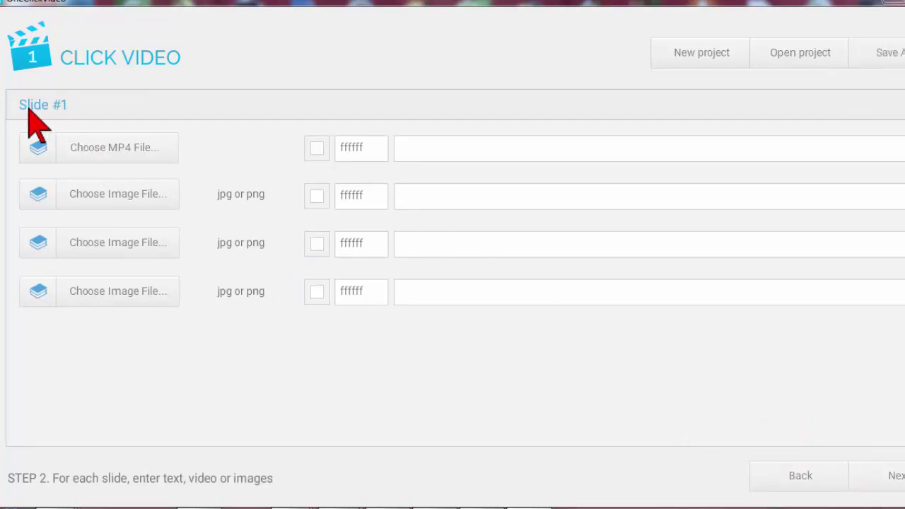
left_click(112, 199)
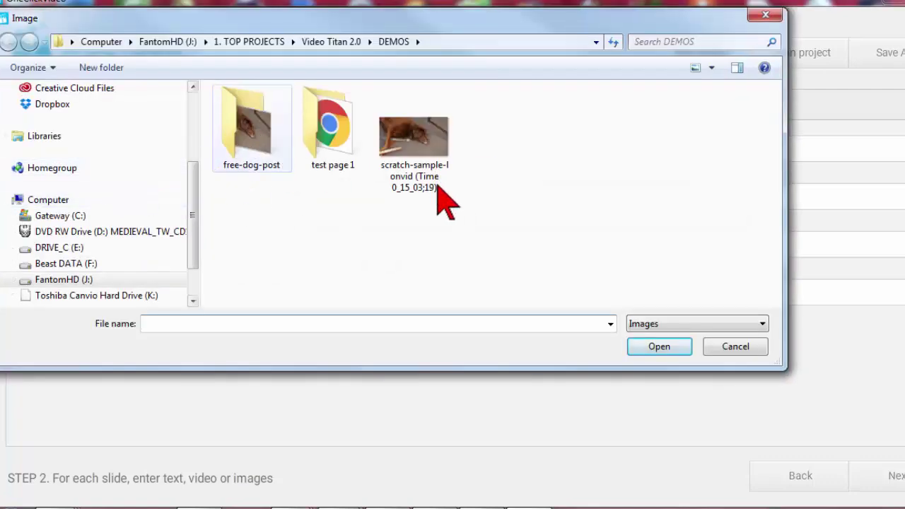
left_click(417, 145)
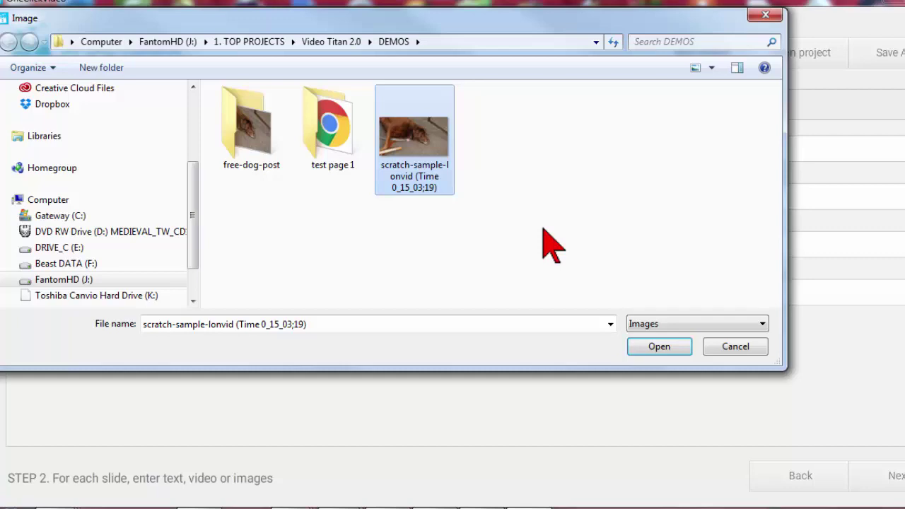
left_click(660, 346)
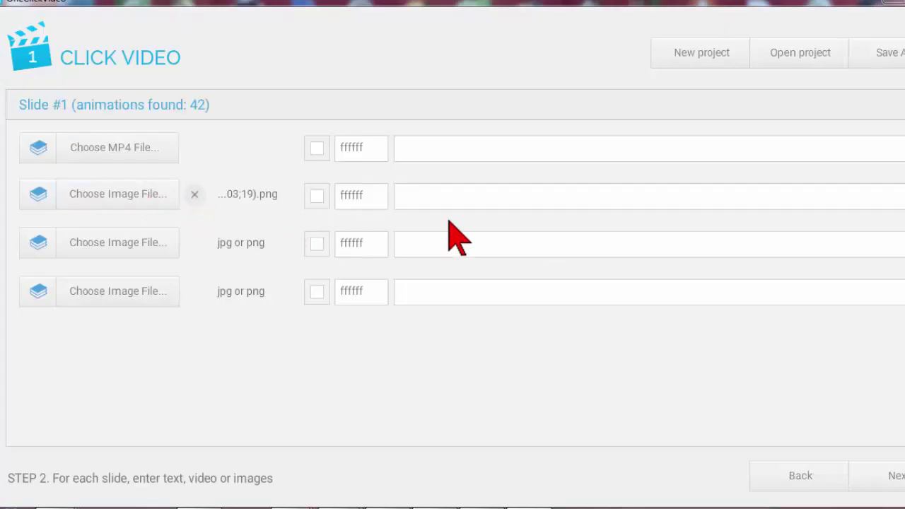
left_click(441, 198)
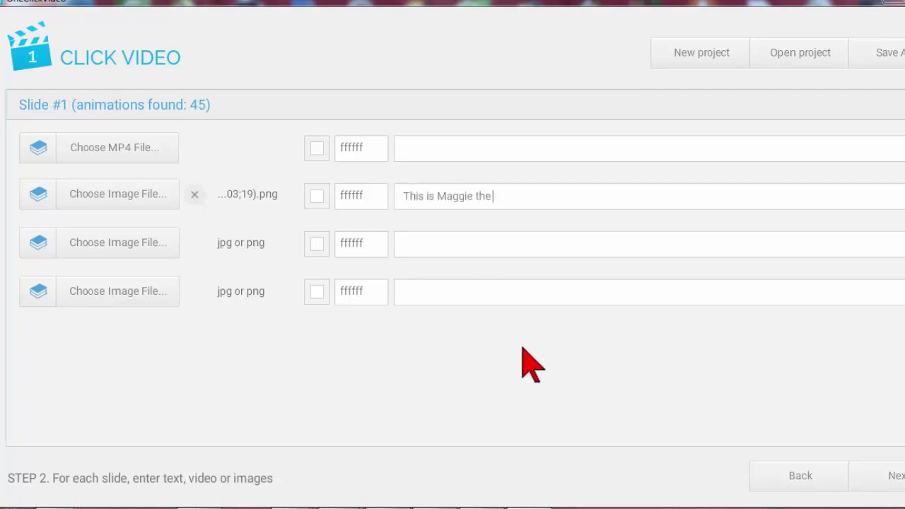
type("This is Maggie the Wonder Dog!")
Advance to Step 3 and turn on Show all to list all 174 animations for slide 1
left_click(892, 483)
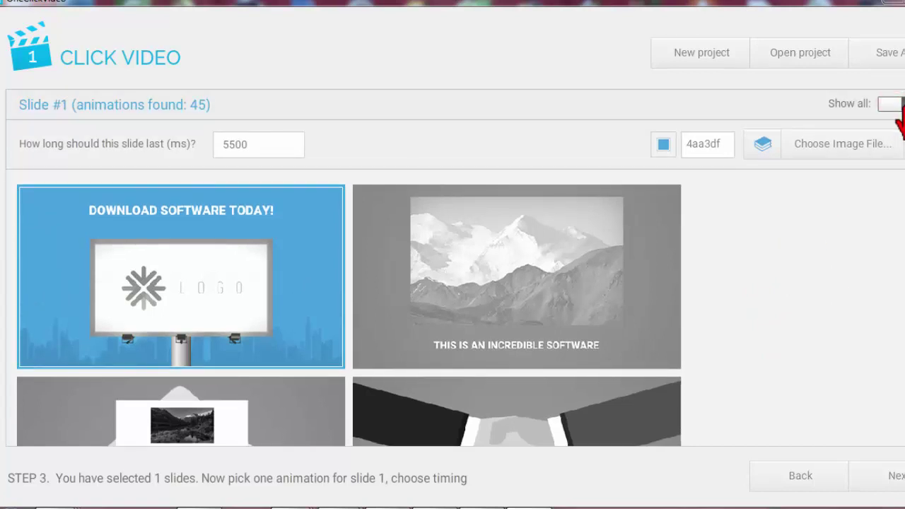
left_click(890, 104)
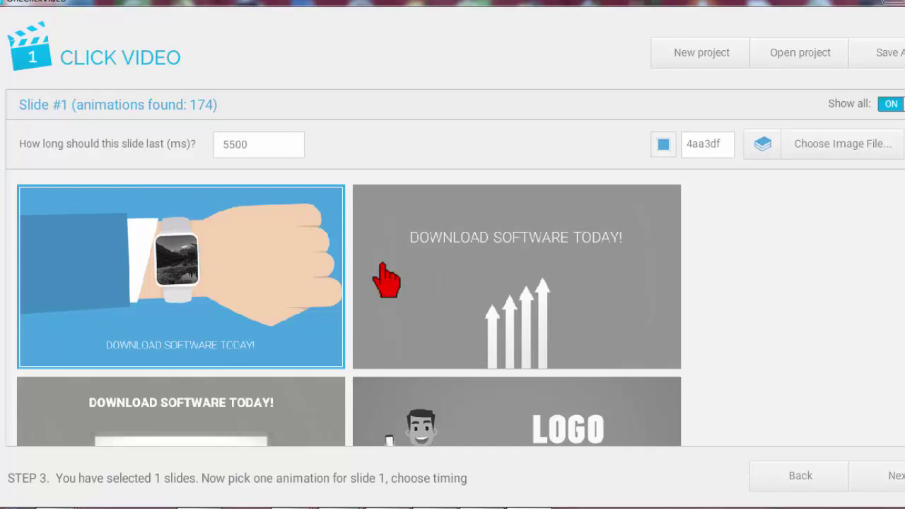
mouse_move(228, 256)
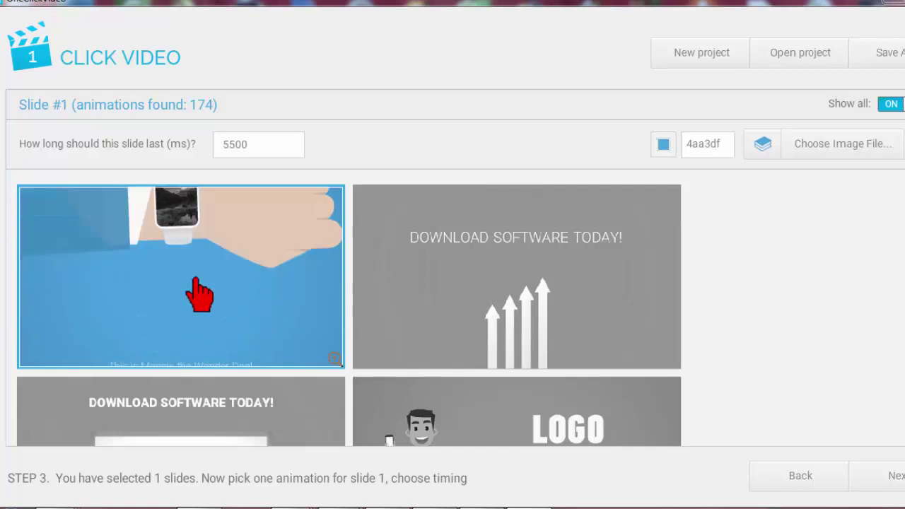
mouse_move(469, 276)
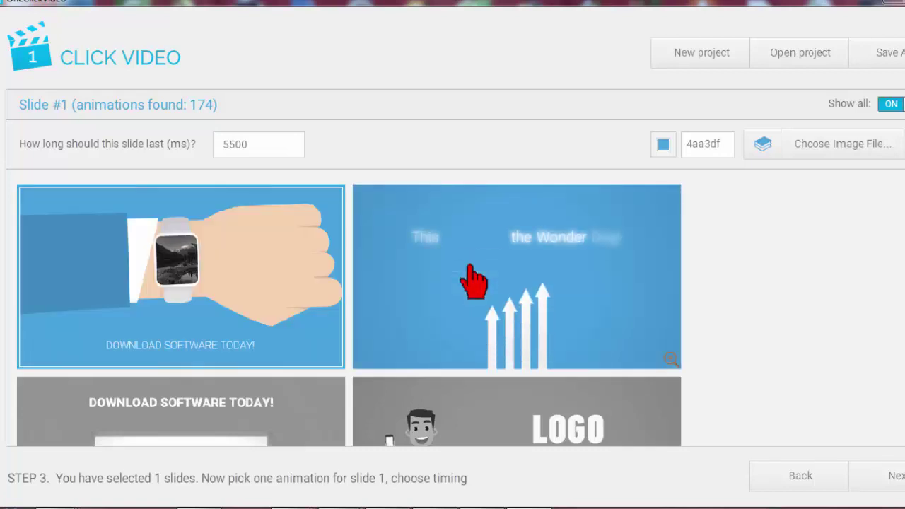
left_click(749, 258)
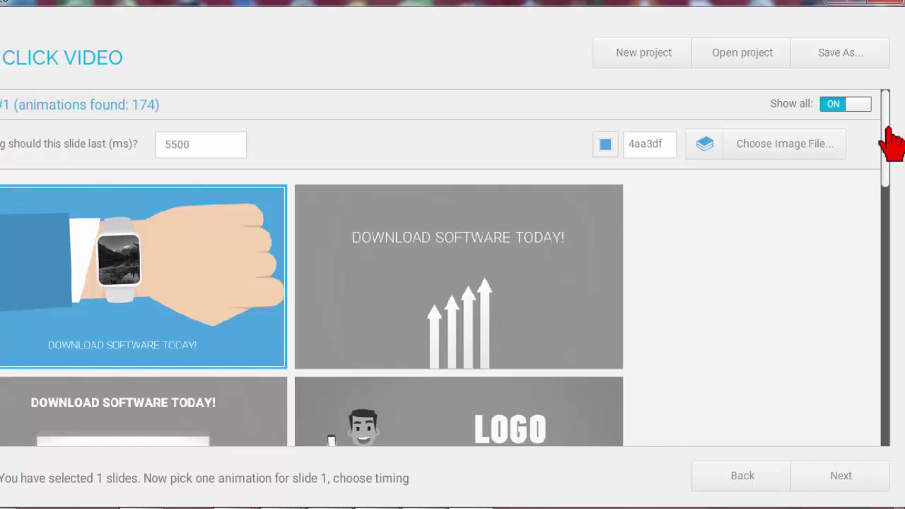
mouse_move(886, 130)
left_mouse_down()
mouse_move(886, 166)
mouse_move(888, 141)
left_mouse_up()
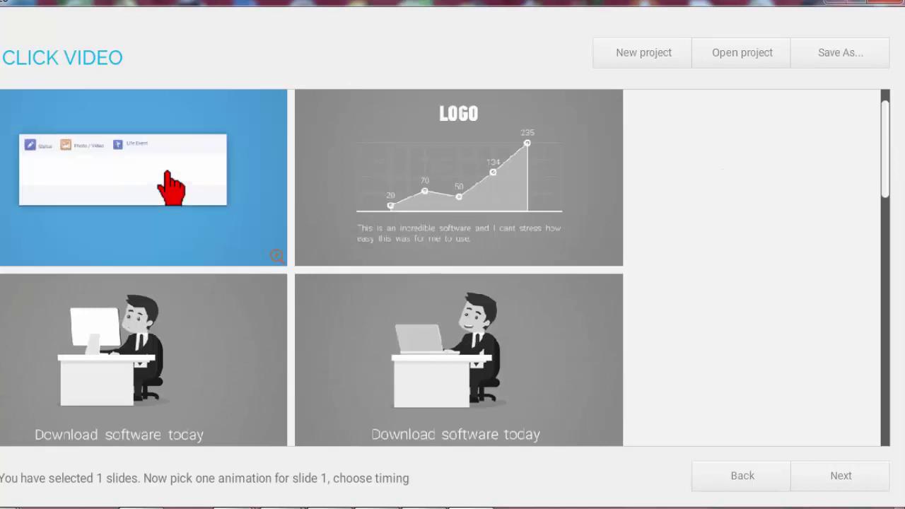
scroll(493, 192, "down", 3)
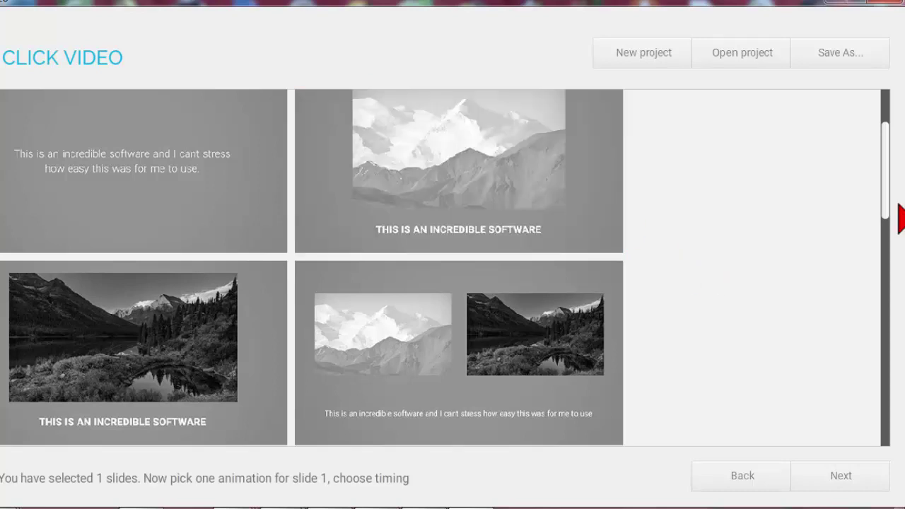
scroll(885, 191, "down", 5)
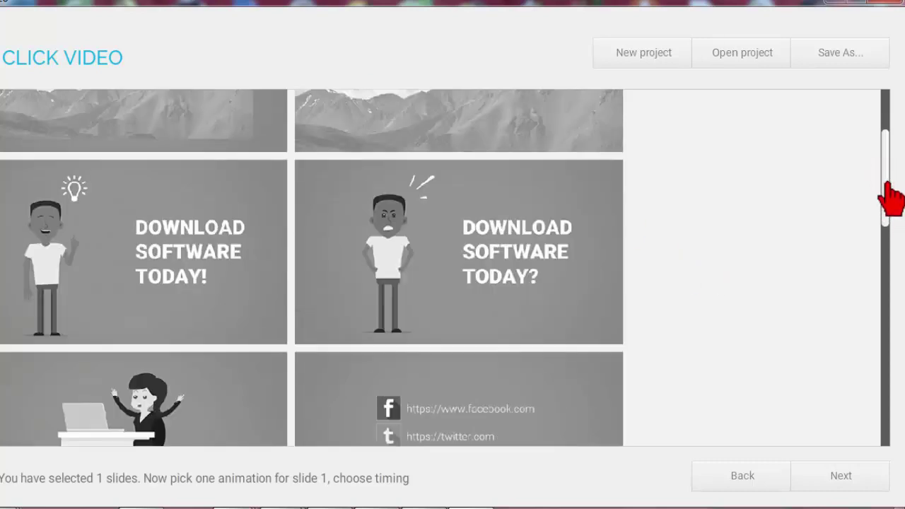
scroll(884, 195, "up", 2)
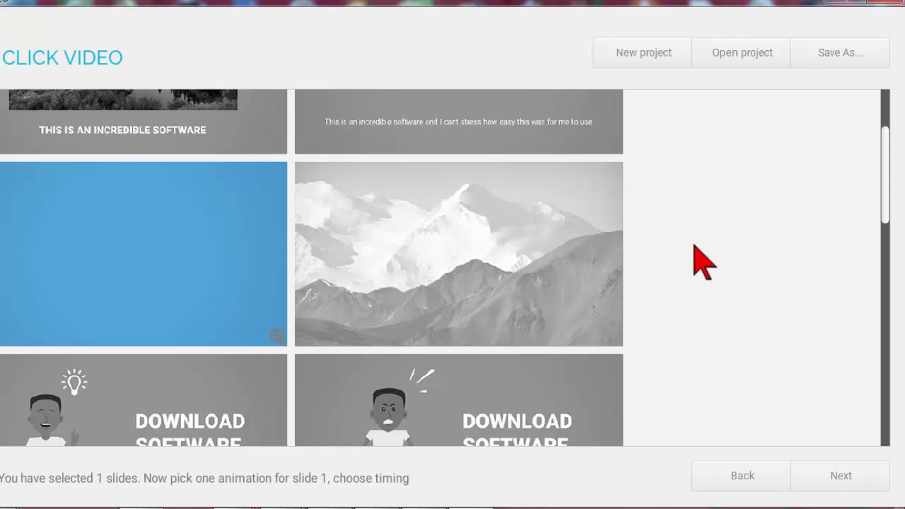
left_click_drag(883, 175, 884, 187)
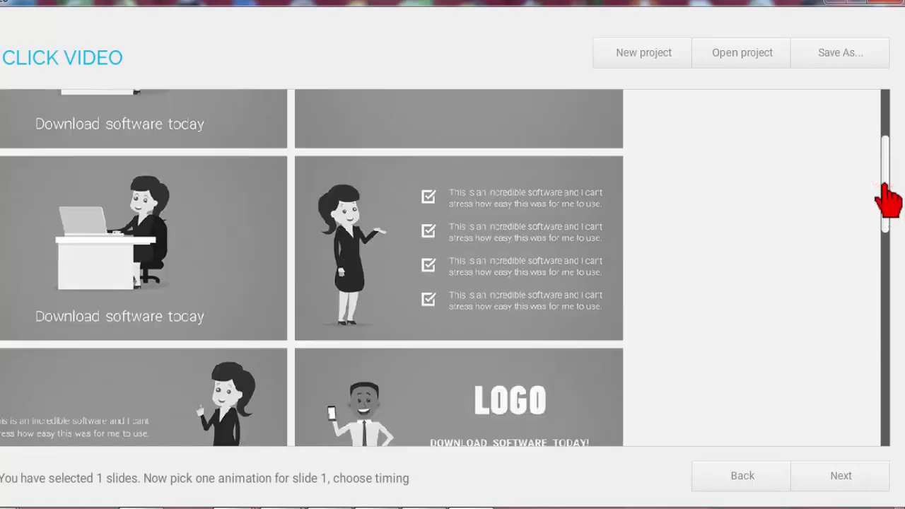
scroll(887, 205, "down", 4)
mouse_move(501, 204)
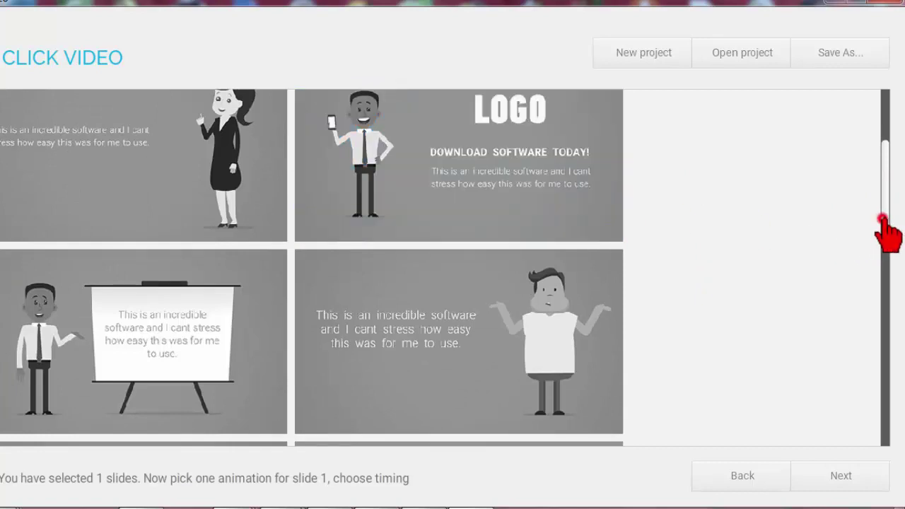
scroll(883, 226, "up", 3)
scroll(882, 228, "down", 2)
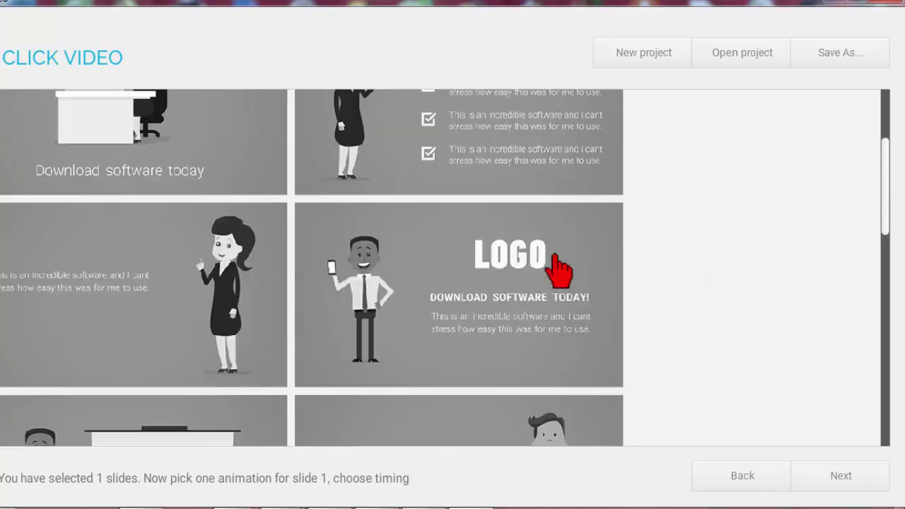
mouse_move(537, 271)
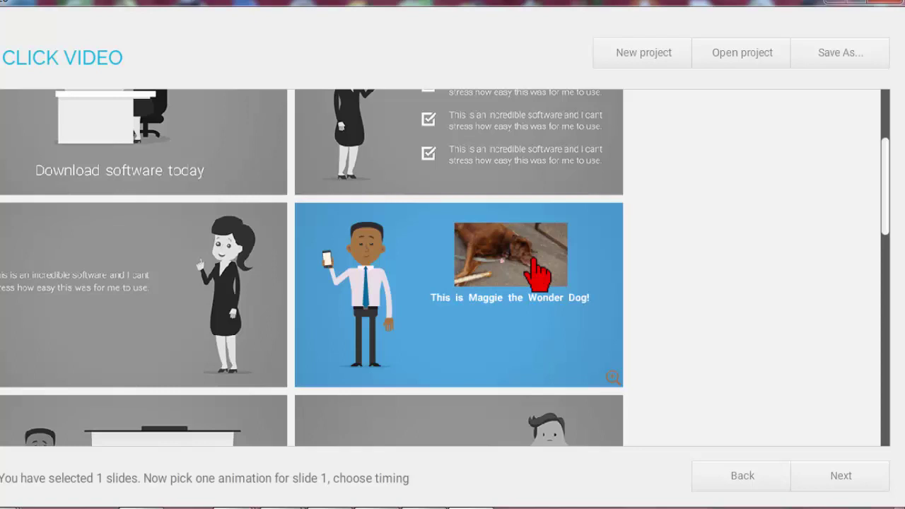
scroll(892, 253, "down", 3)
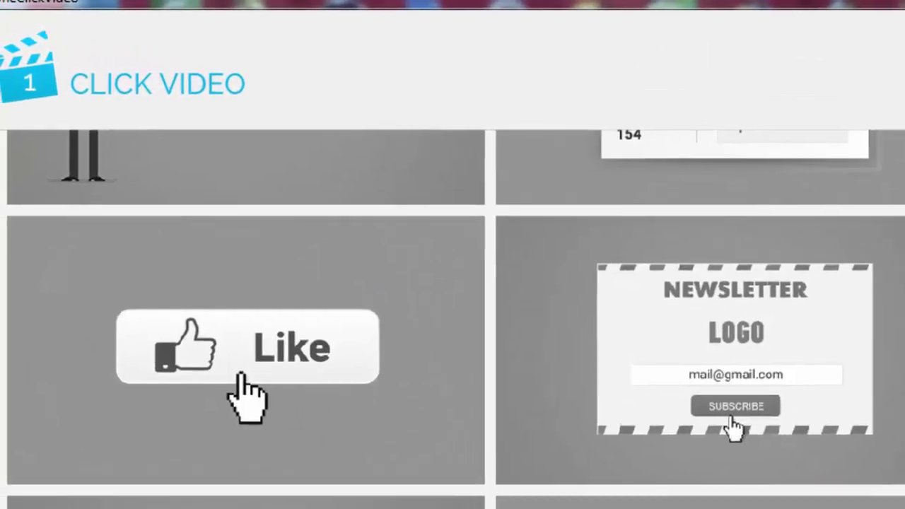
scroll(453, 317, "up", 3)
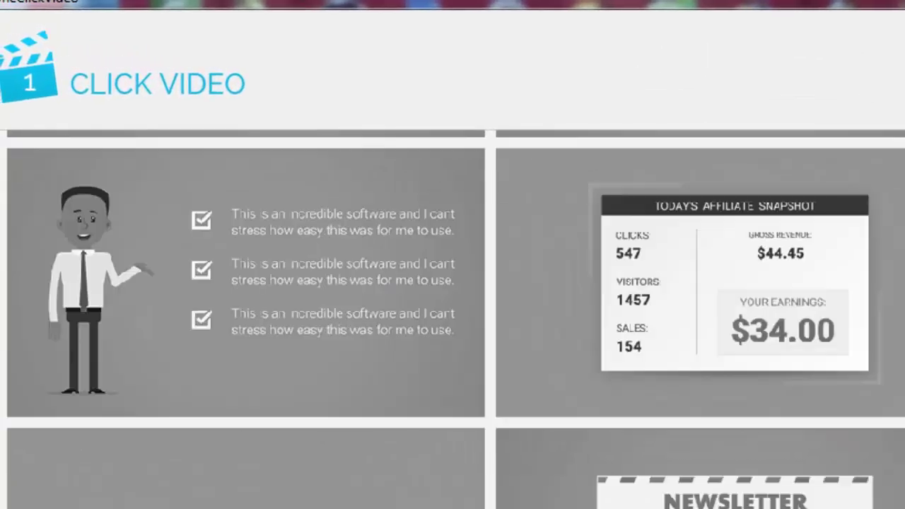
scroll(452, 318, "down", 4)
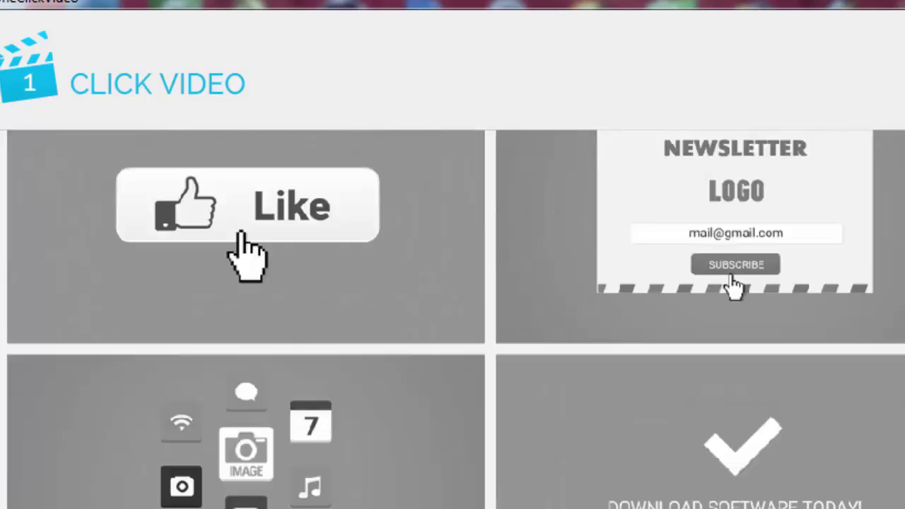
mouse_move(317, 252)
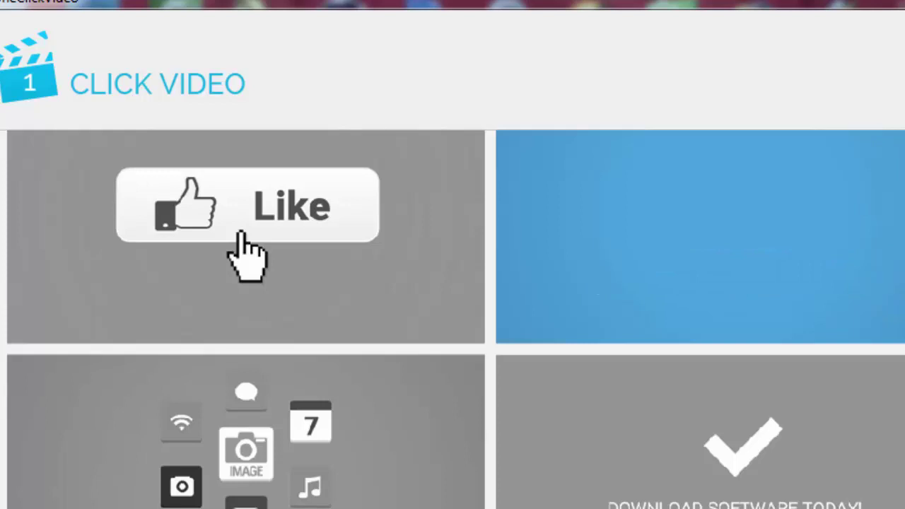
scroll(452, 318, "down", 5)
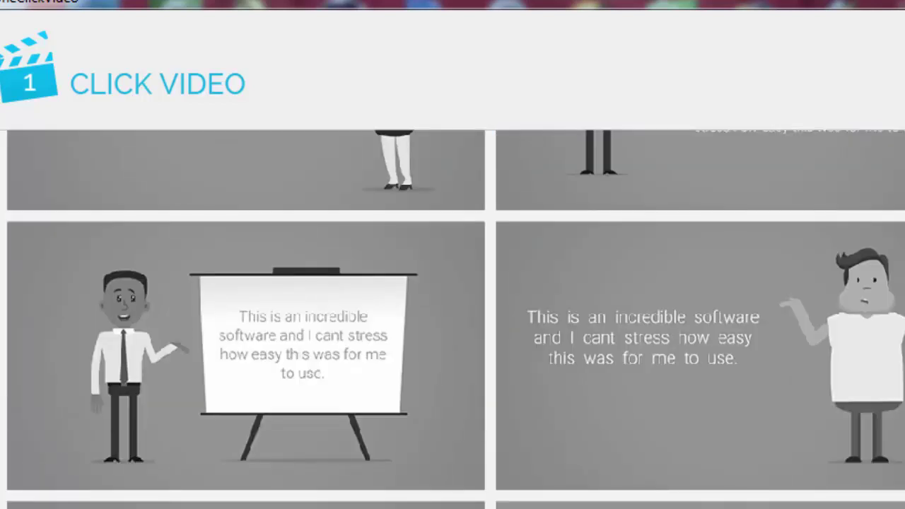
scroll(453, 318, "down", 4)
Scroll the Slide #1 template grid to the blue smartwatch animation, keeping 5500 ms duration
scroll(452, 318, "down", 4)
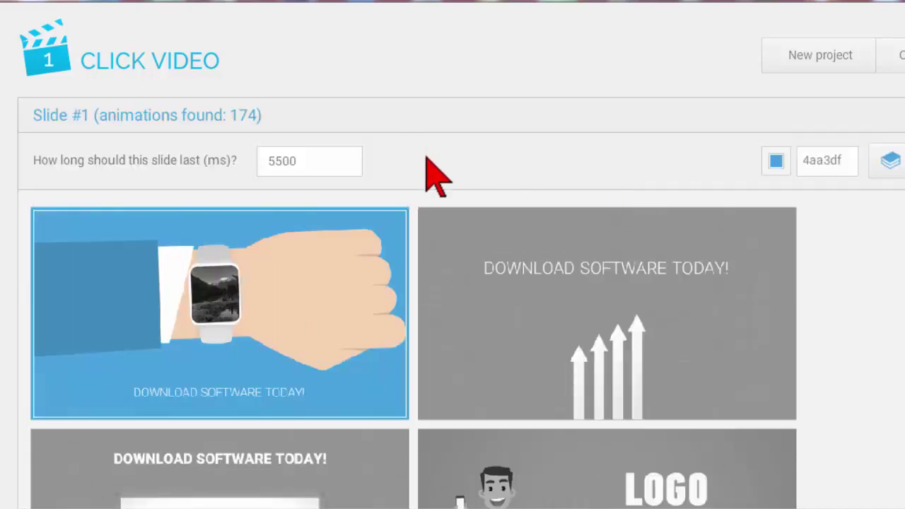
Select the slide duration value, then start editing an empty caption field for the dog image
mouse_move(372, 285)
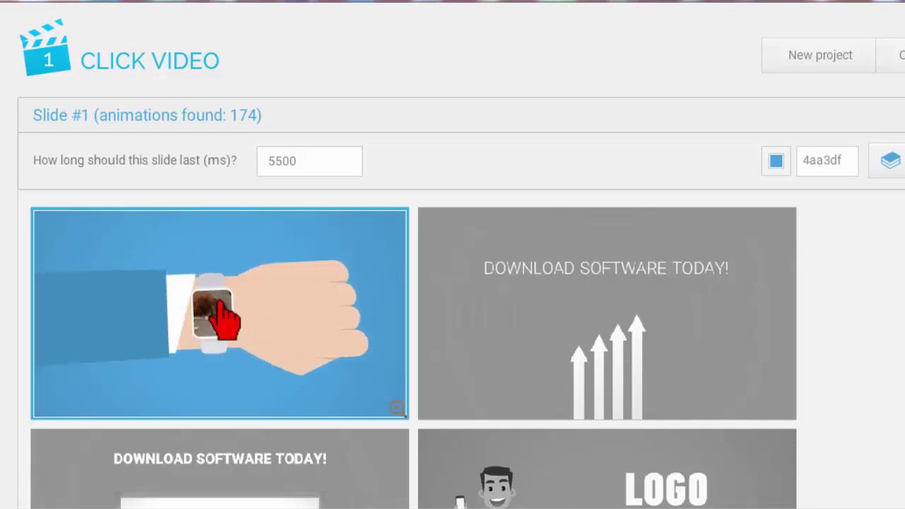
left_click_drag(308, 151, 257, 156)
mouse_move(224, 293)
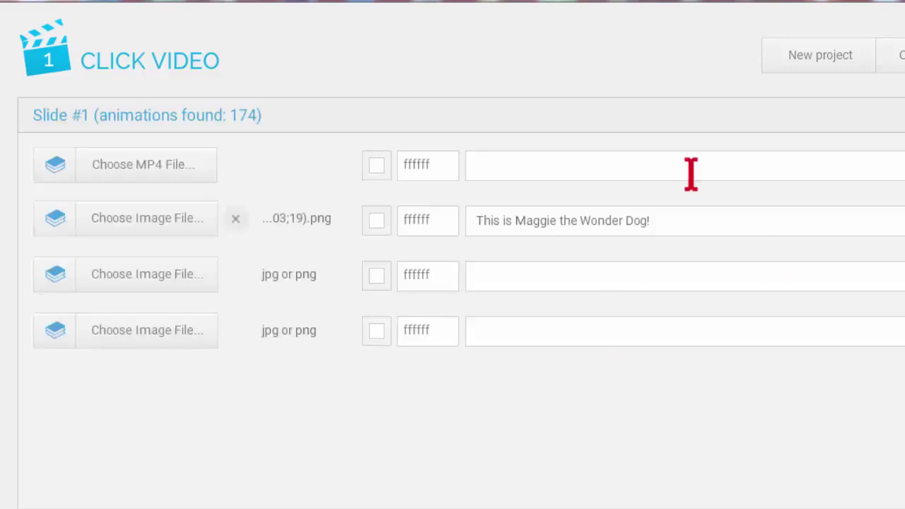
left_click(632, 277)
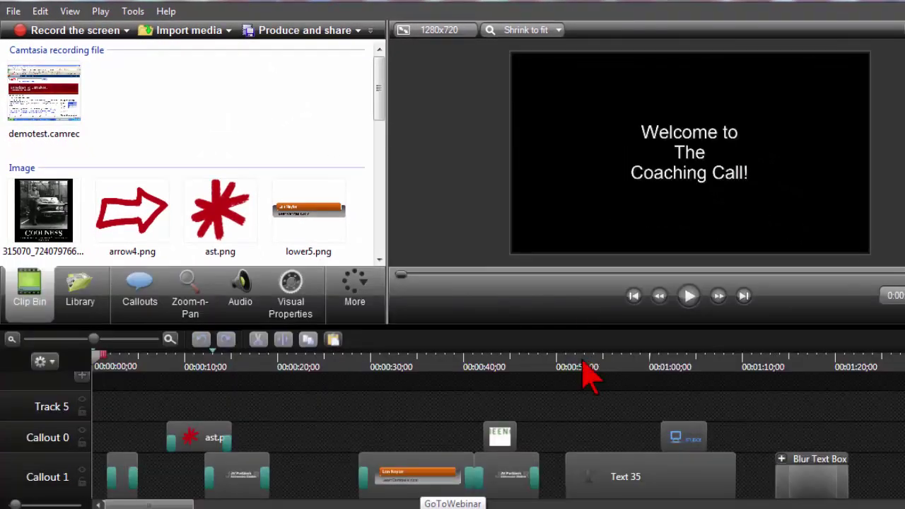
Move the playhead to the project end, enlarge the timeline, and select the guitar music clip
left_click(583, 365)
scroll(589, 367, "down", 5)
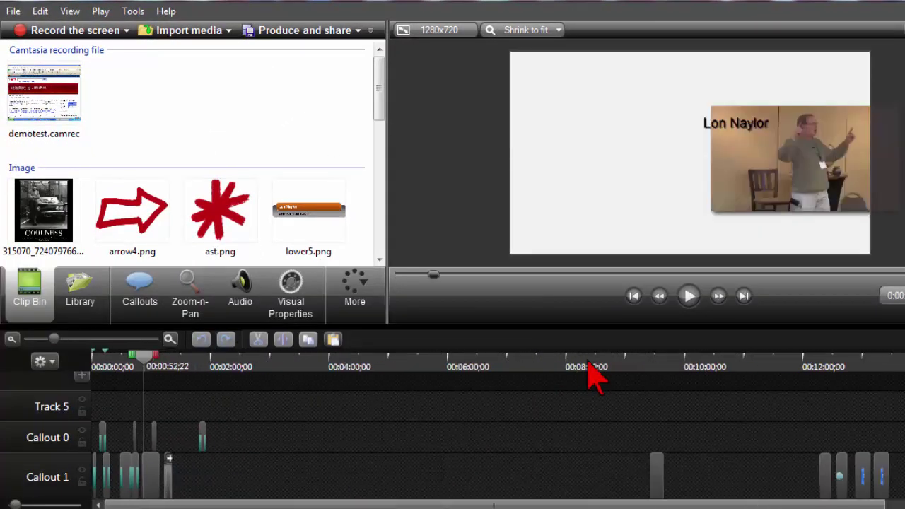
scroll(595, 378, "down", 2)
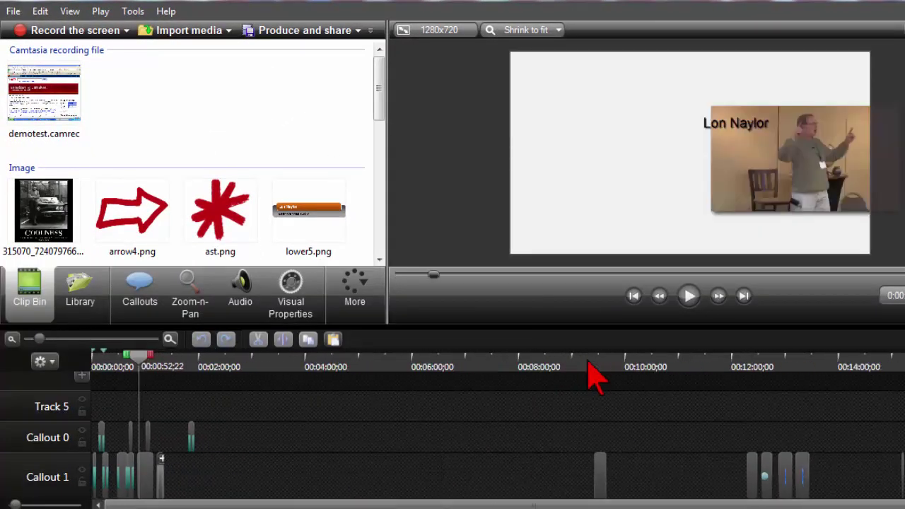
left_click(893, 368)
scroll(887, 371, "up", 2)
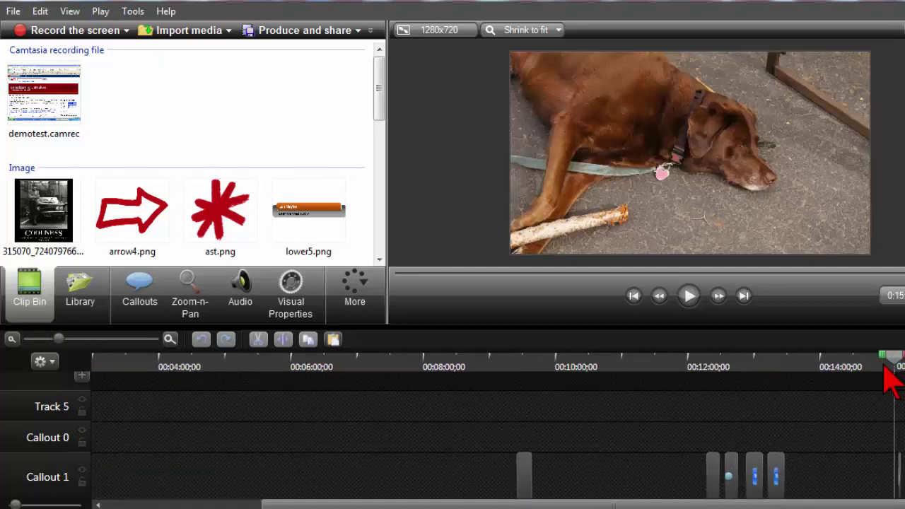
scroll(889, 382, "up", 3)
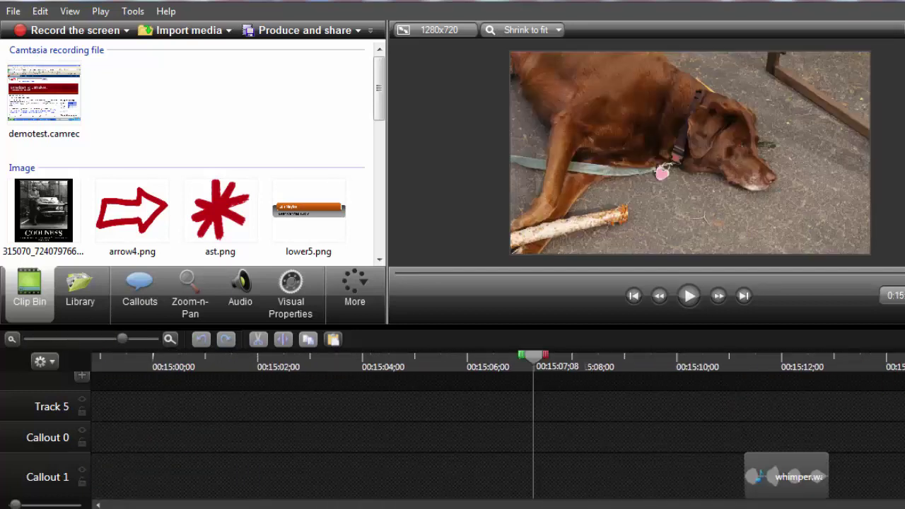
scroll(452, 435, "down", 3)
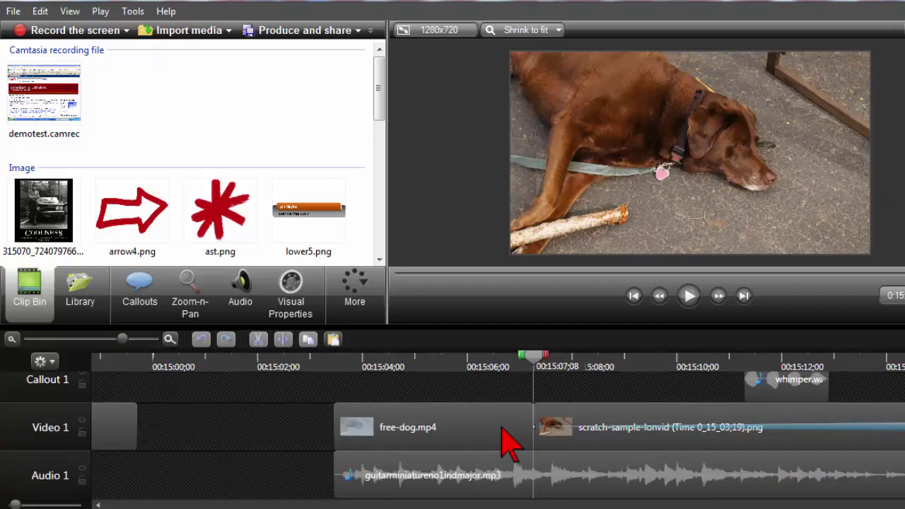
left_click_drag(496, 327, 492, 302)
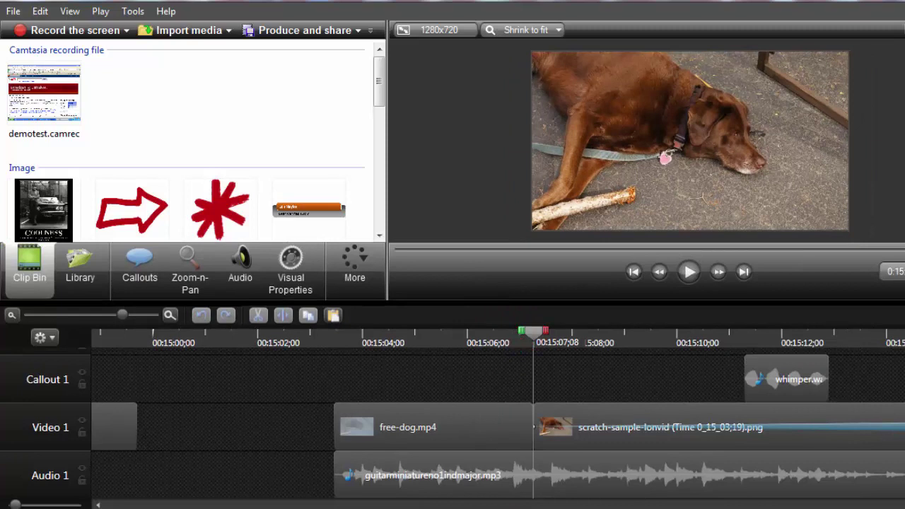
left_click(517, 480)
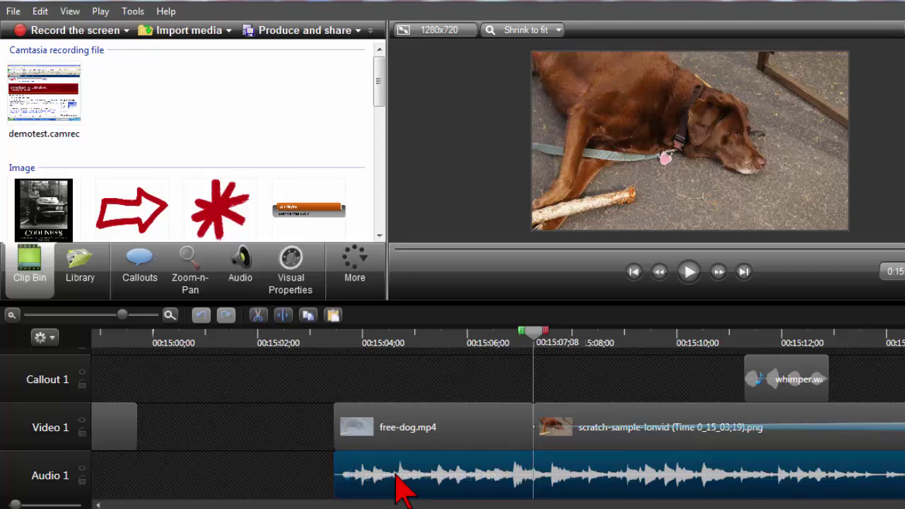
left_click(287, 428)
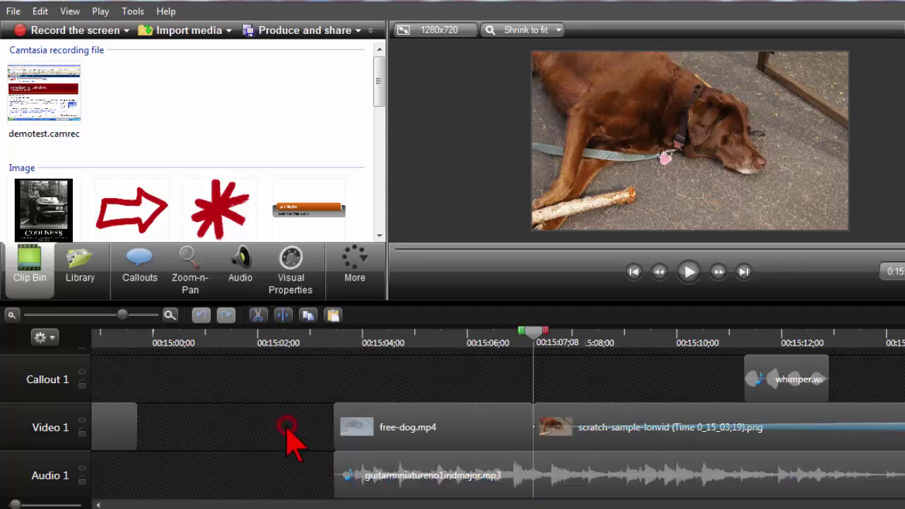
left_click(378, 430)
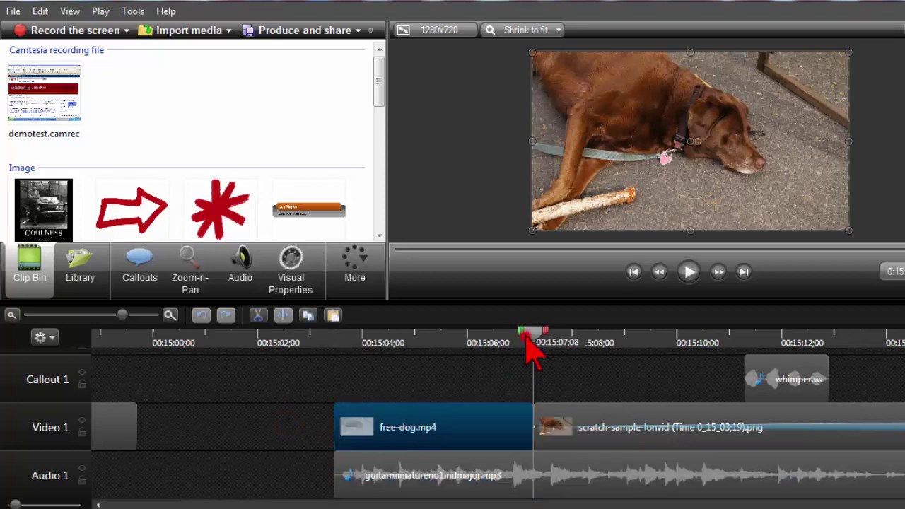
left_click_drag(525, 336, 435, 335)
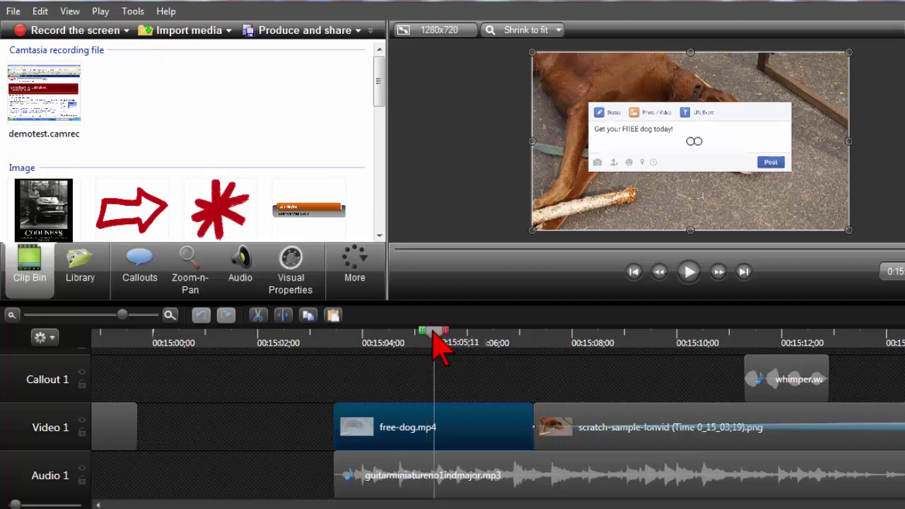
left_click(689, 272)
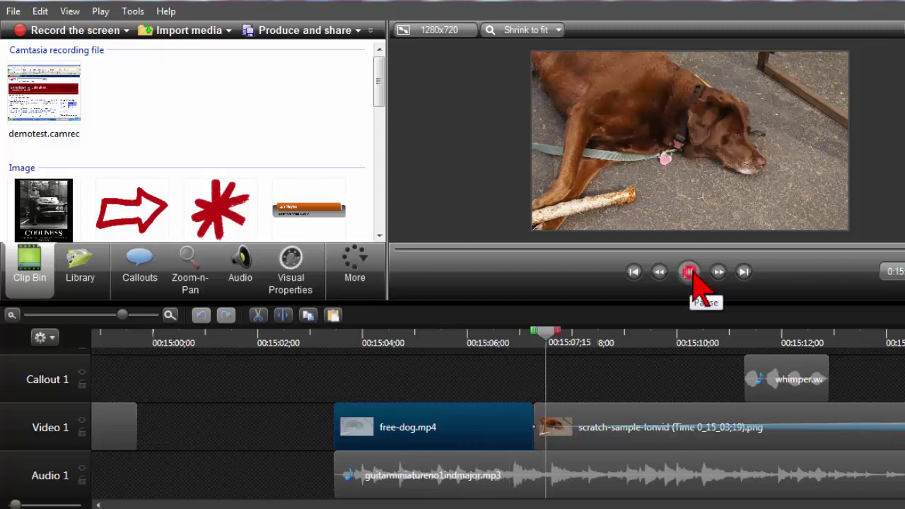
left_click(690, 274)
left_click_drag(594, 442, 641, 440)
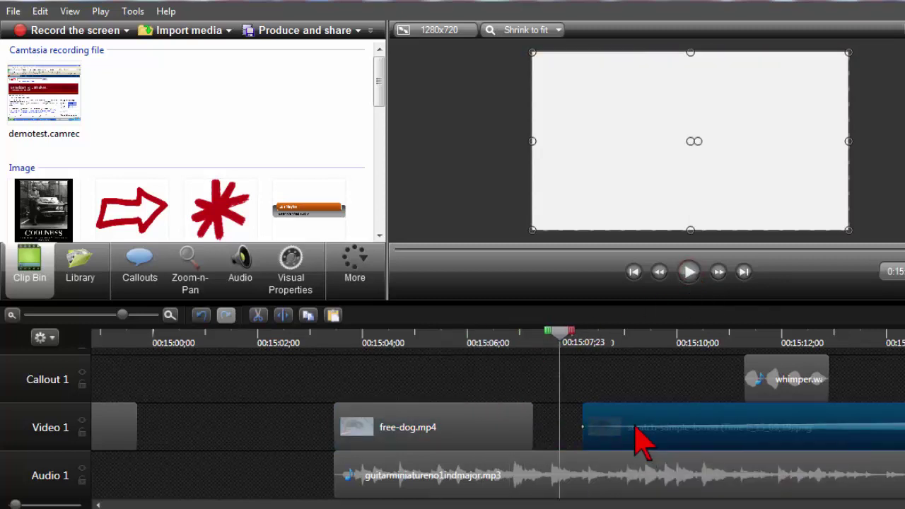
left_click(518, 344)
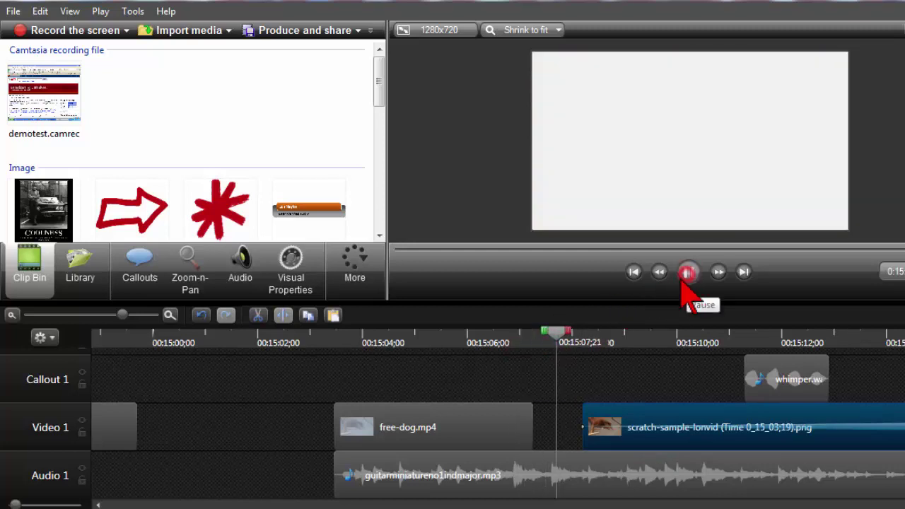
left_click(688, 273)
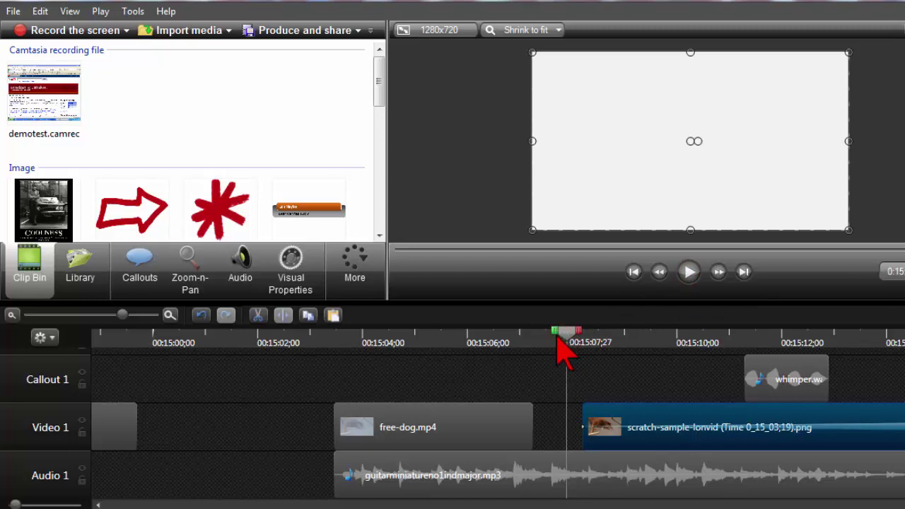
left_click(559, 337)
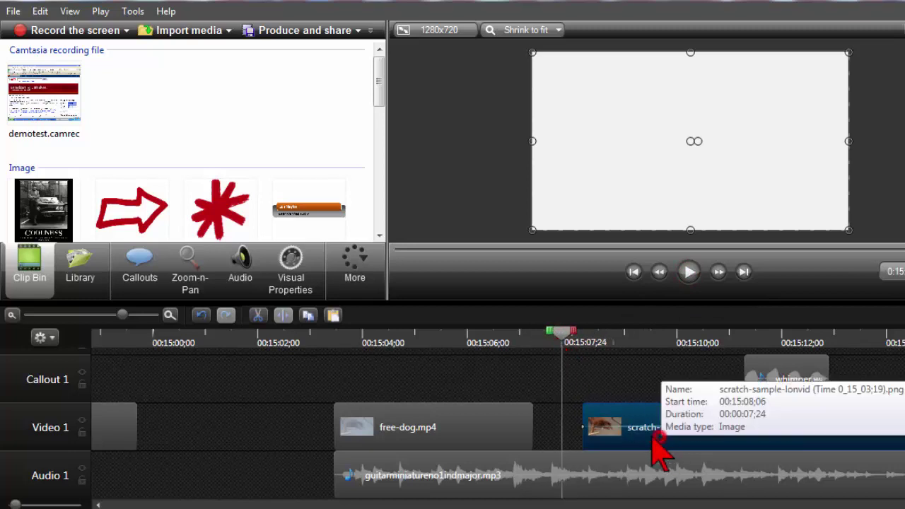
left_click_drag(647, 427, 575, 437)
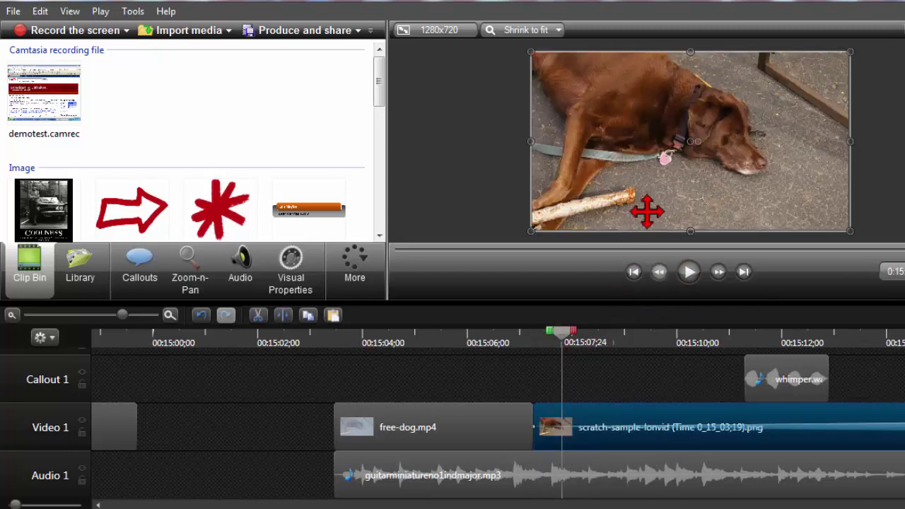
left_click_drag(560, 338, 396, 359)
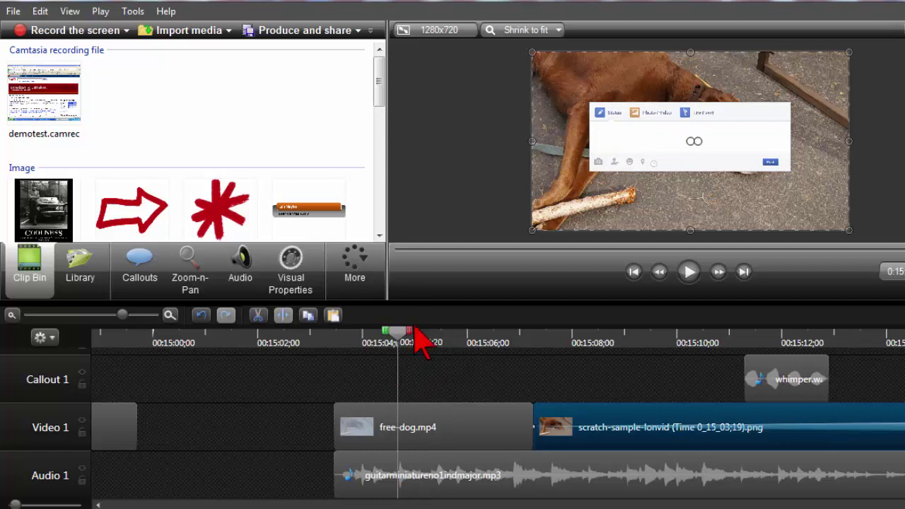
left_click_drag(395, 337, 347, 339)
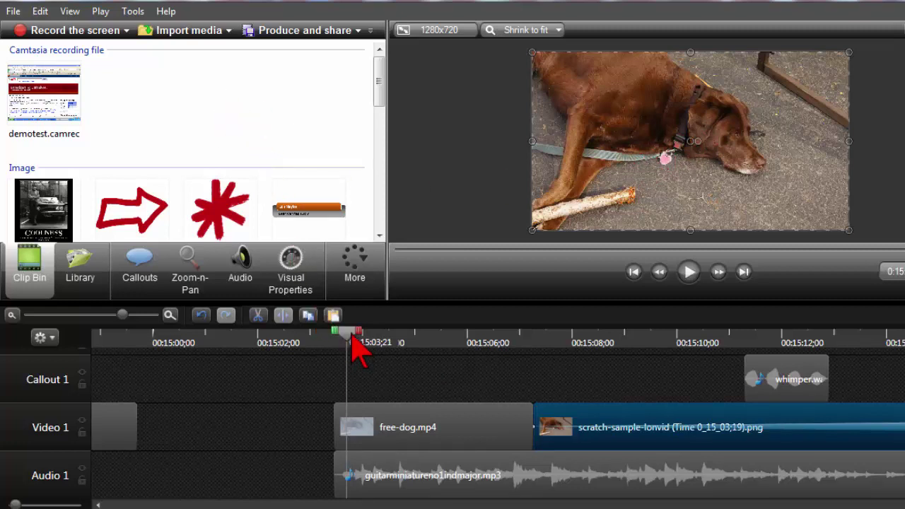
mouse_move(347, 337)
left_mouse_down()
mouse_move(340, 337)
mouse_move(350, 337)
left_mouse_up()
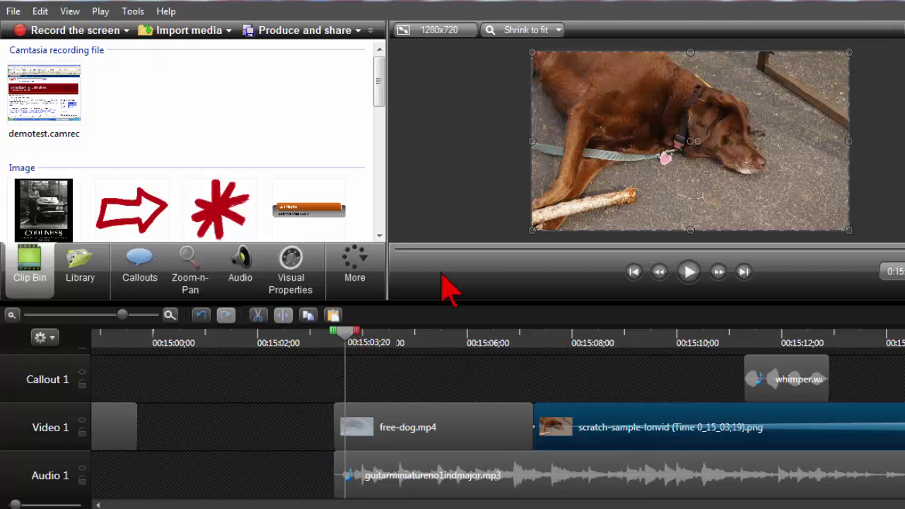
Export the current dog video frame as a PNG image
left_click(18, 17)
mouse_move(120, 162)
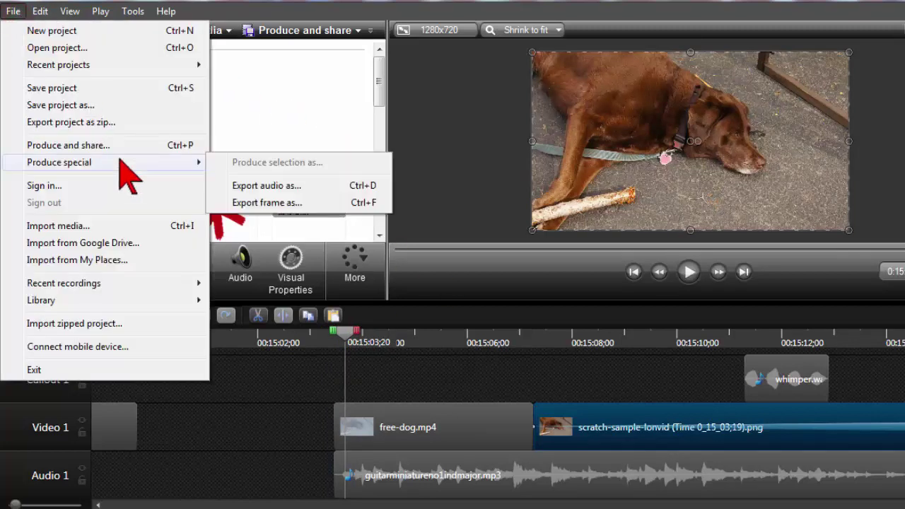
left_click(329, 206)
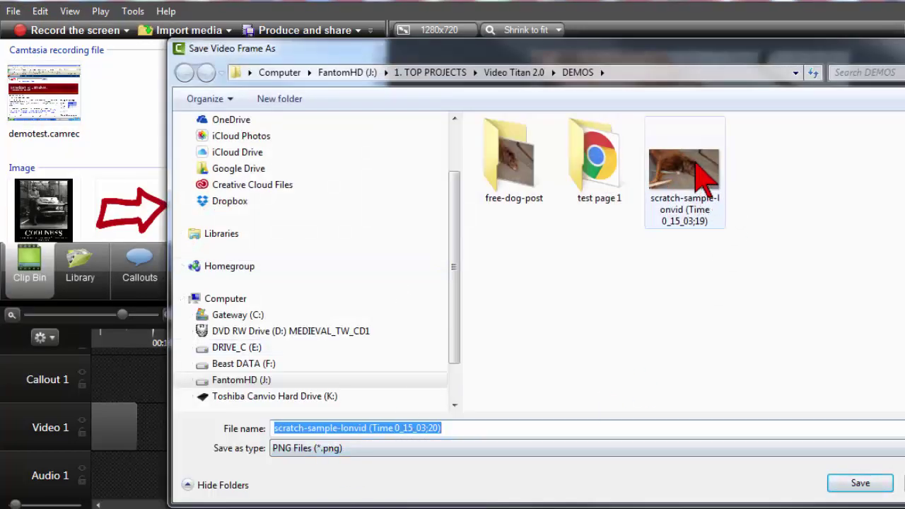
left_click(880, 487)
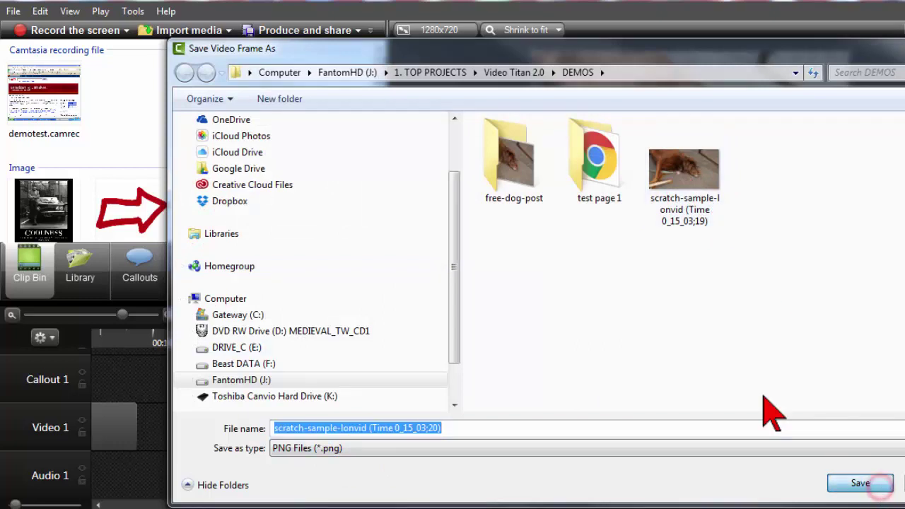
Import the saved dog frame PNG into the Clip Bin
right_click(269, 107)
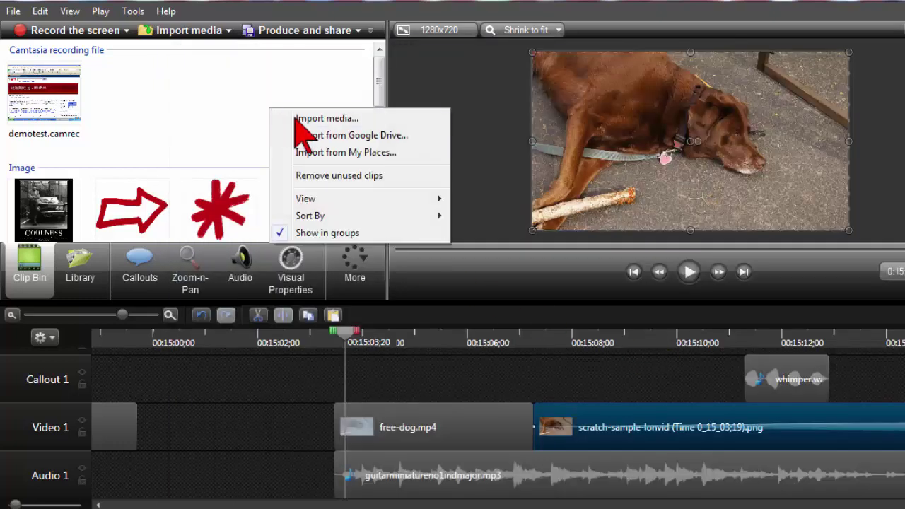
left_click(296, 119)
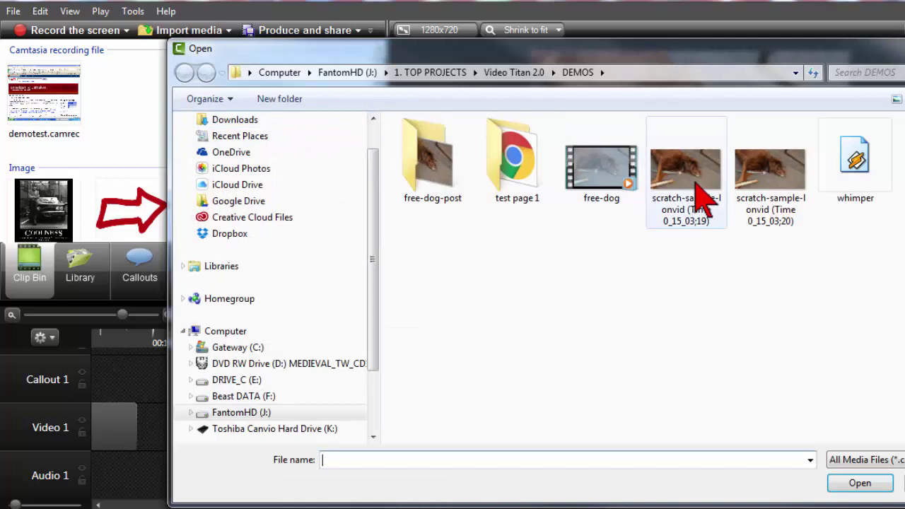
left_click(696, 195)
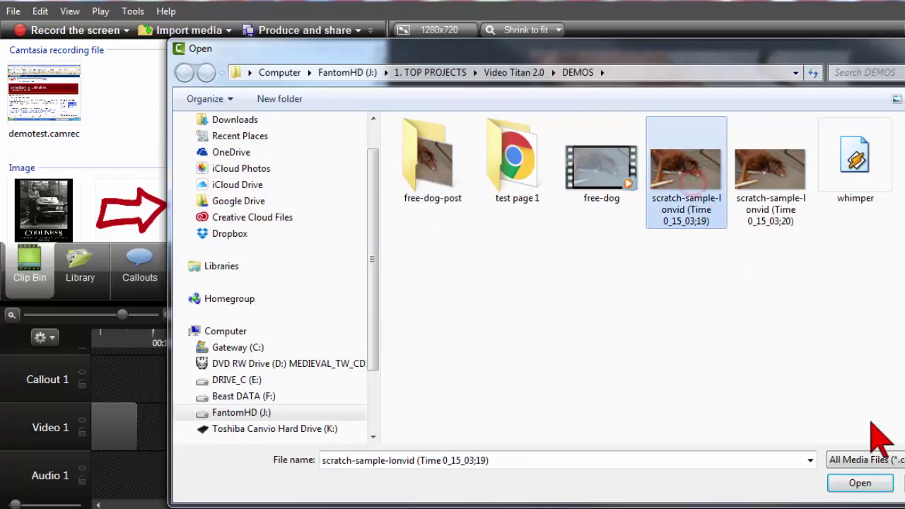
left_click(883, 486)
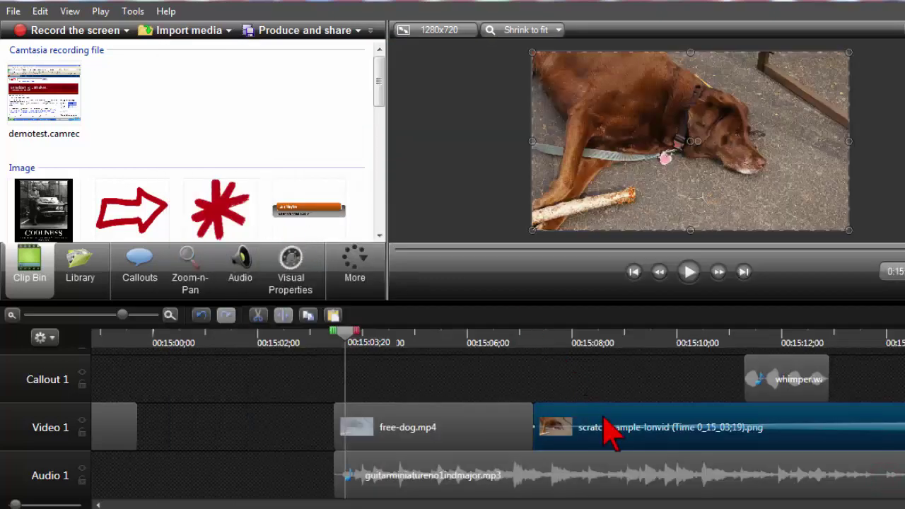
Align the still clip after free-dog.mp4 at 00:15:06;22 and select the whimper sound clip
left_click(602, 415)
left_click(590, 334)
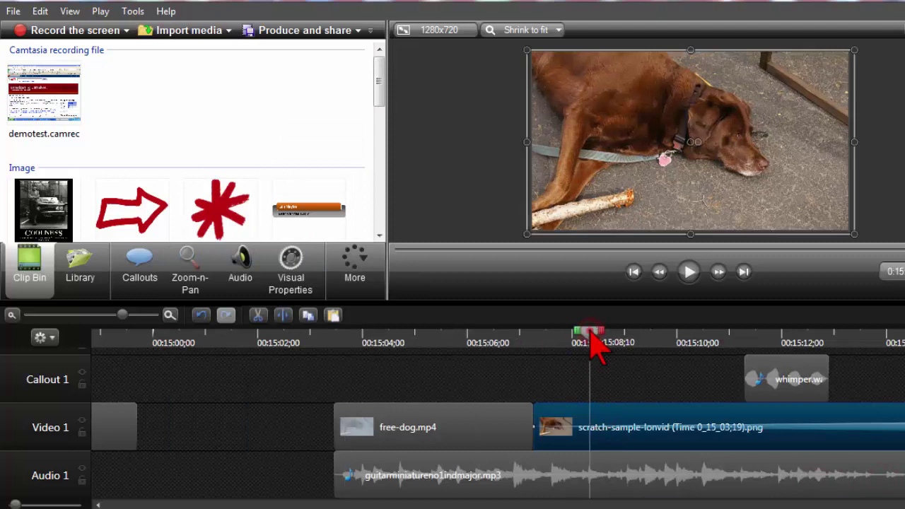
left_click(506, 334)
left_click_drag(592, 413, 588, 413)
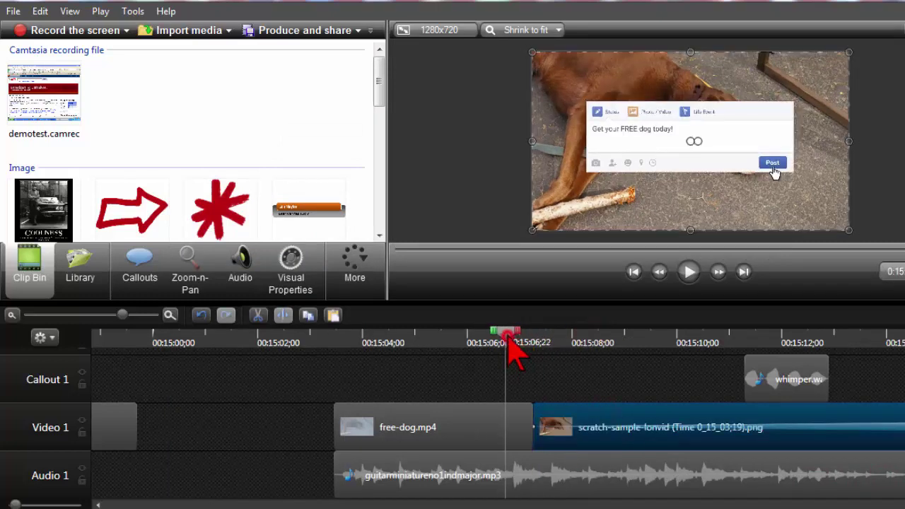
left_click_drag(507, 339, 730, 355)
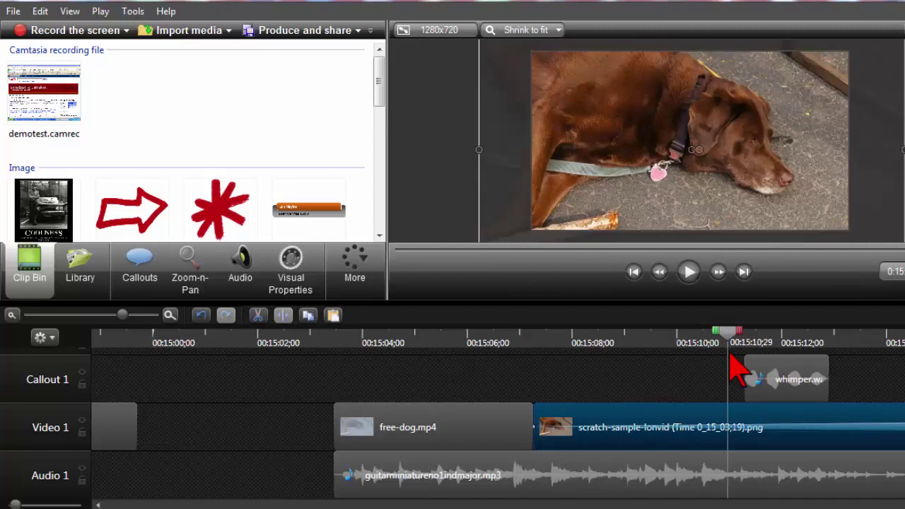
left_click(780, 373)
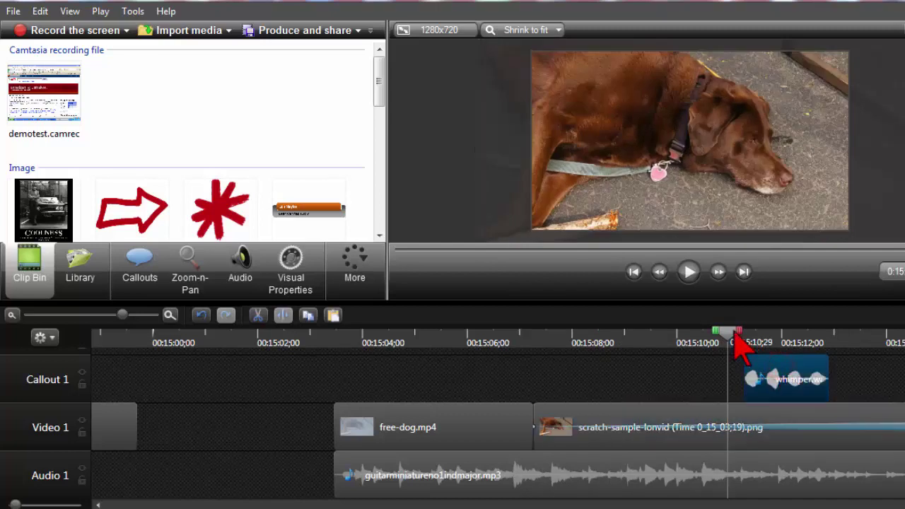
left_click_drag(735, 345, 882, 349)
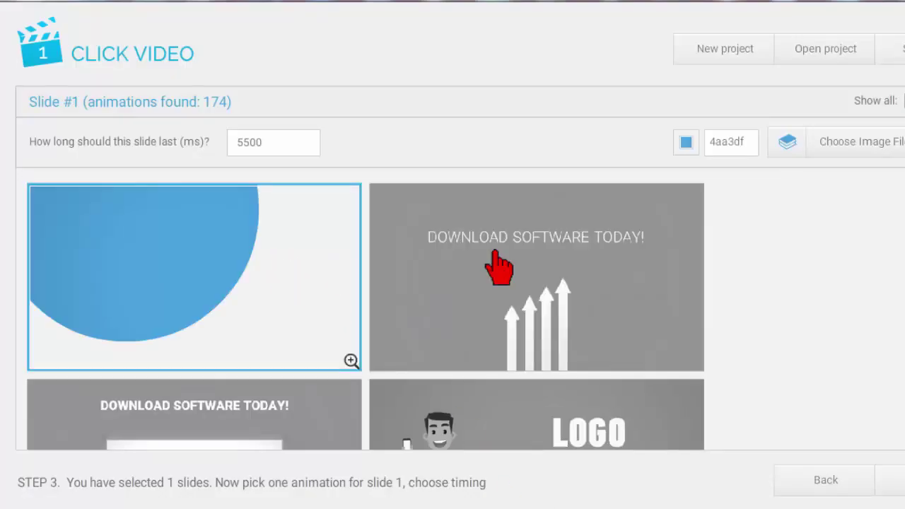
Go to Step 4 and pause the smartwatch preview showing the dog photo
scroll(360, 269, "down", 8)
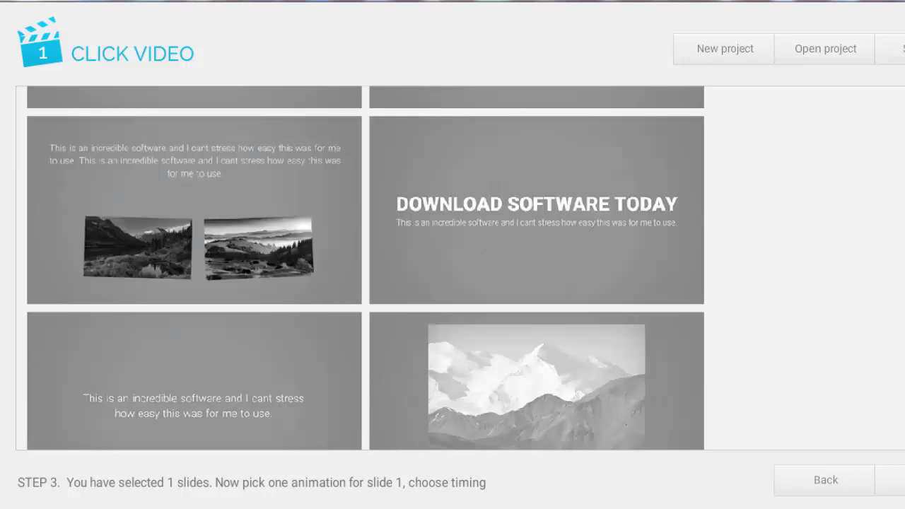
left_click(889, 480)
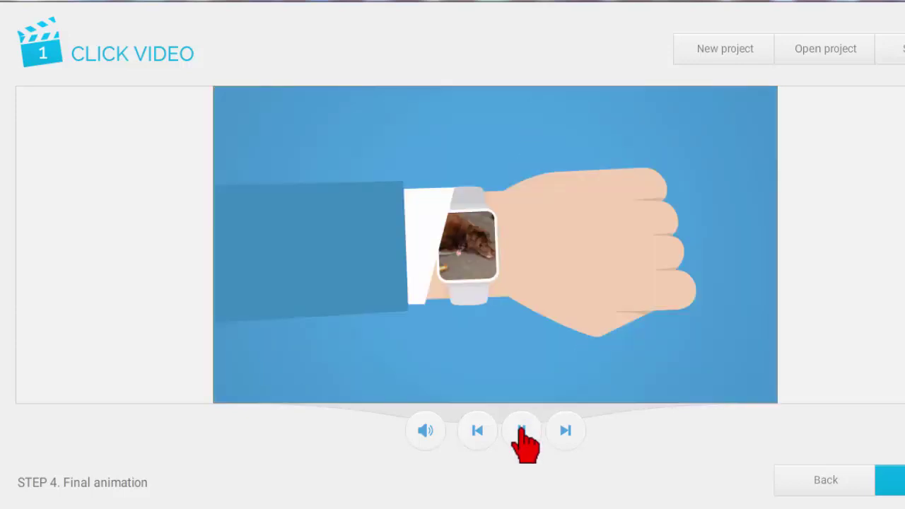
left_click(521, 430)
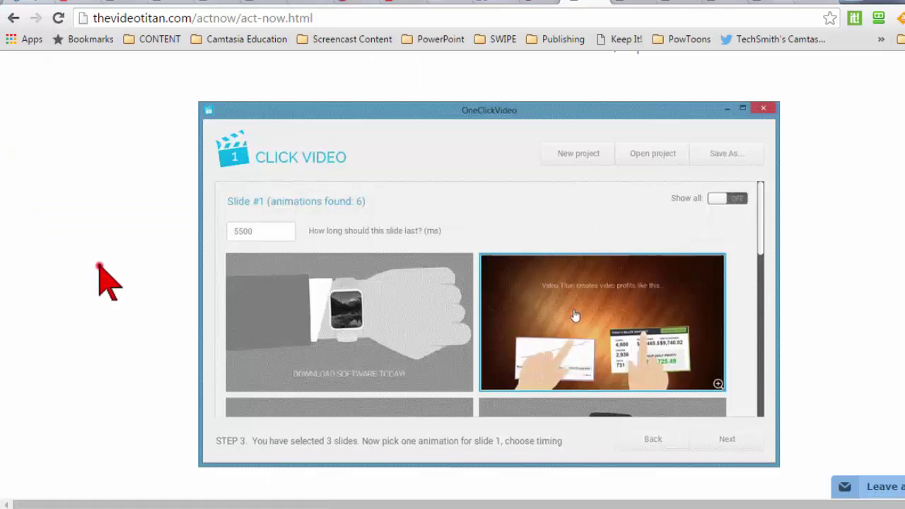
Scroll down the sales page and briefly highlight 'For $5' in the presenters headline
scroll(141, 267, "down", 3)
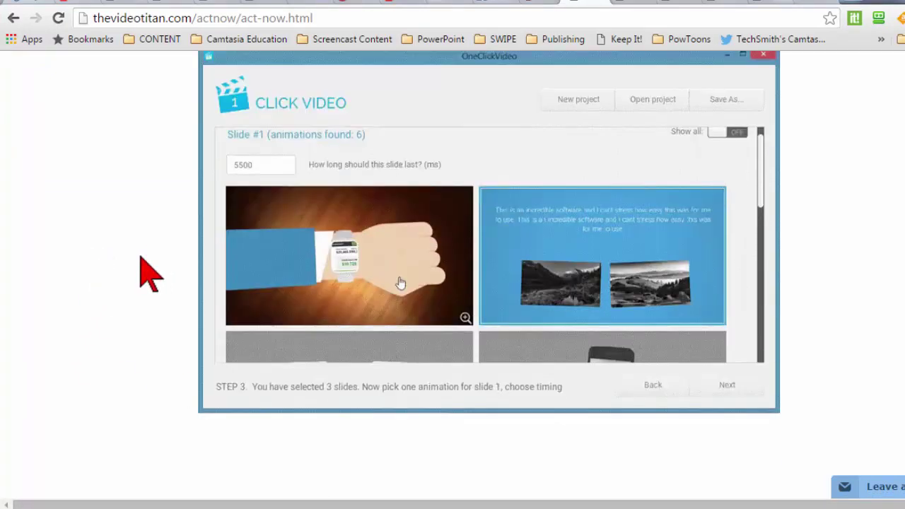
scroll(140, 267, "down", 5)
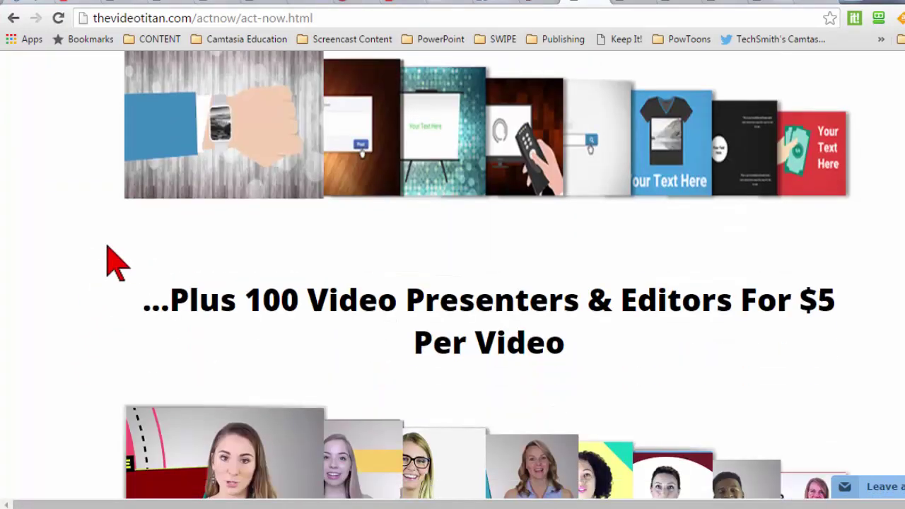
scroll(108, 260, "down", 2)
scroll(106, 259, "down", 1)
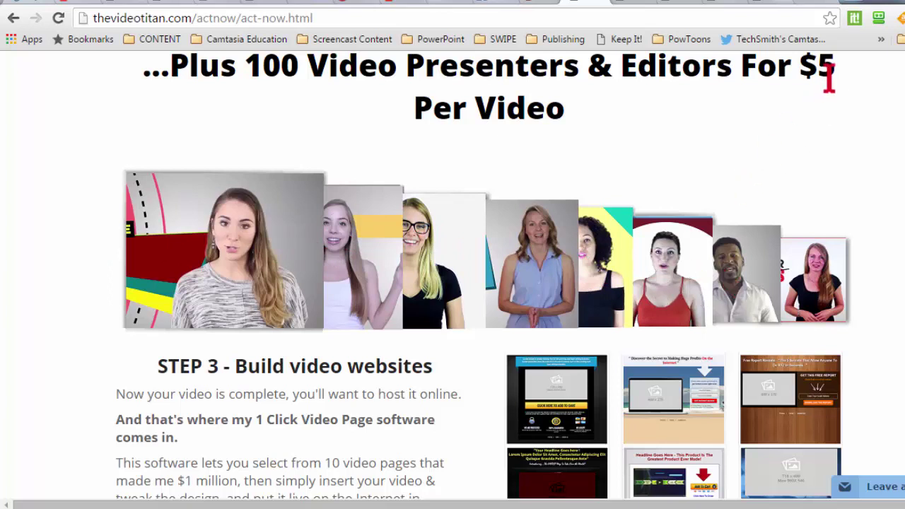
left_click_drag(828, 70, 744, 70)
left_click(621, 70)
Highlight the words 'Build video websites' in the STEP 3 heading
scroll(50, 244, "down", 4)
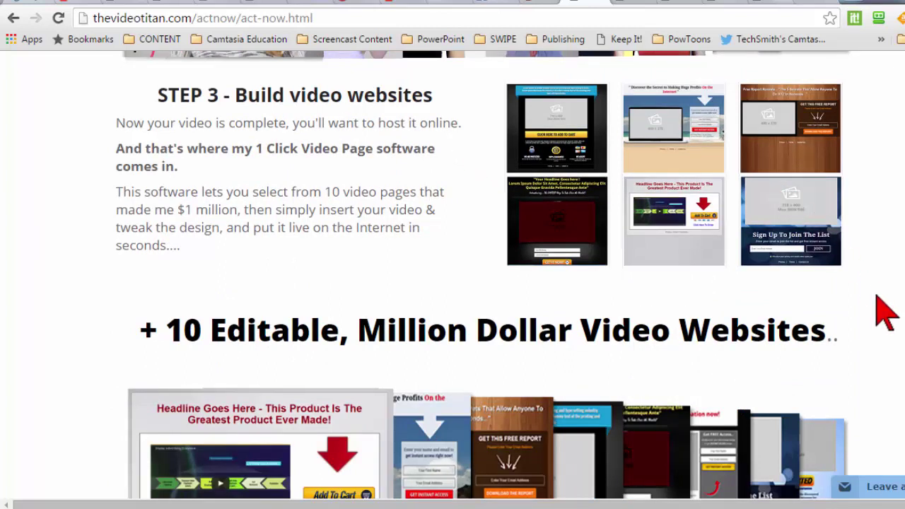
scroll(883, 310, "up", 1)
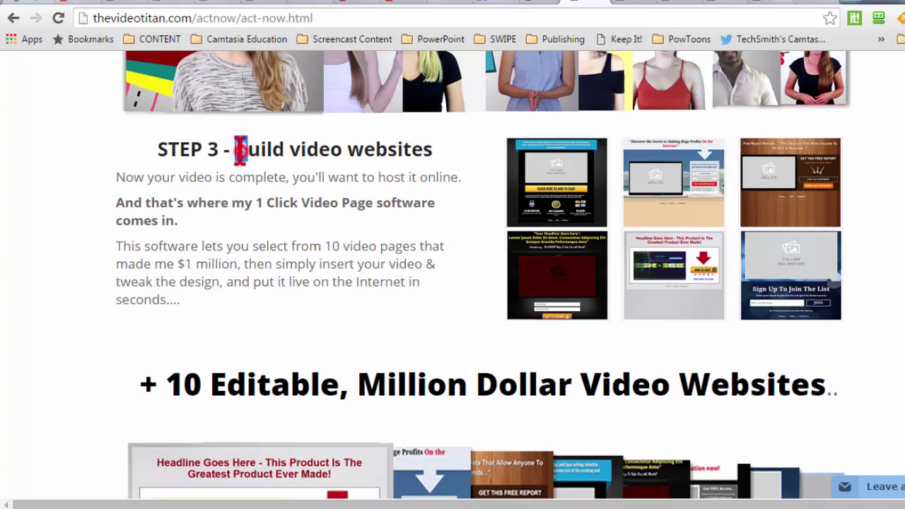
left_click_drag(235, 150, 433, 150)
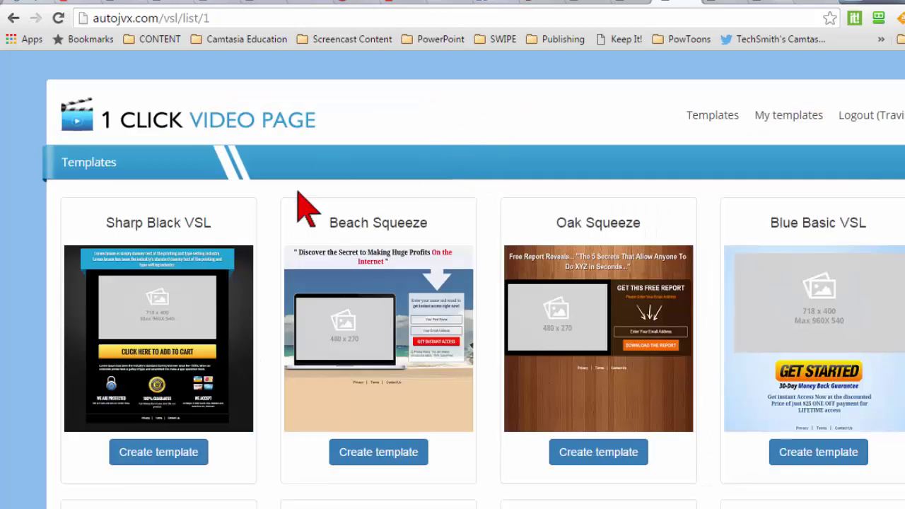
Create a new video page from the Sharp Black VSL template
scroll(35, 252, "down", 1)
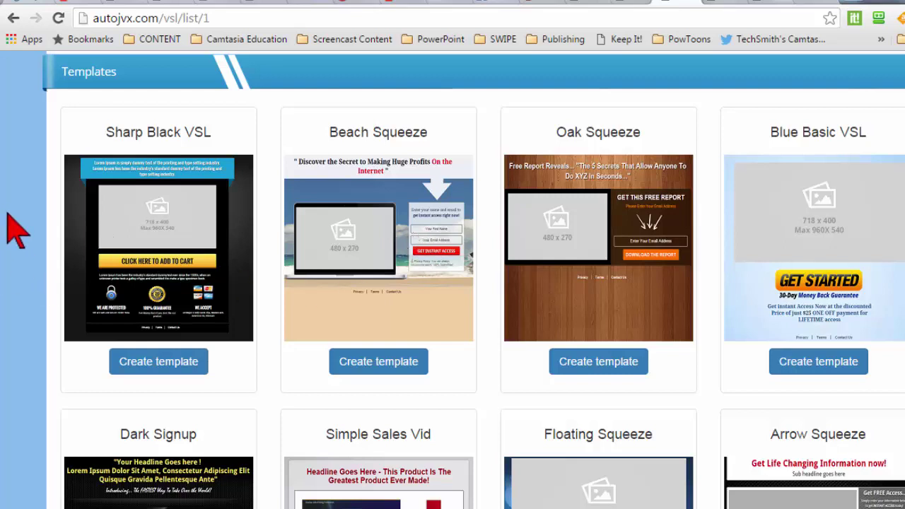
scroll(14, 230, "up", 1)
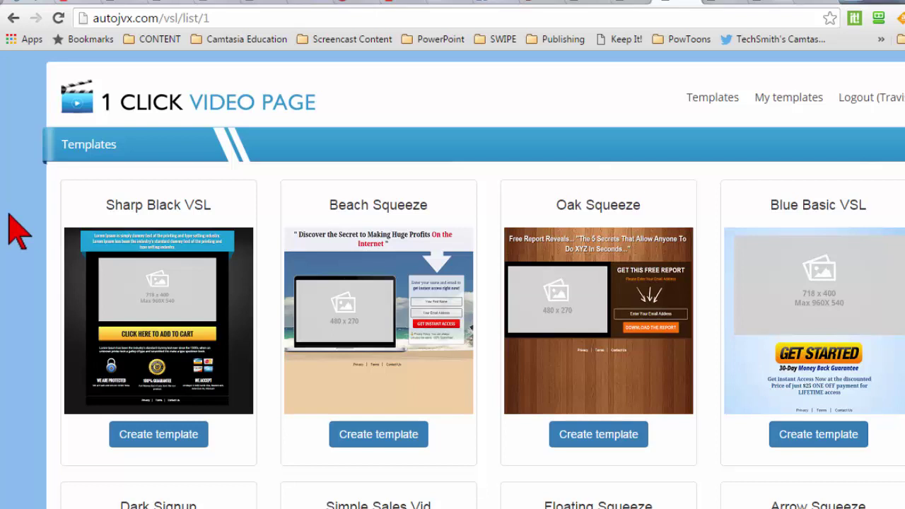
left_click(152, 435)
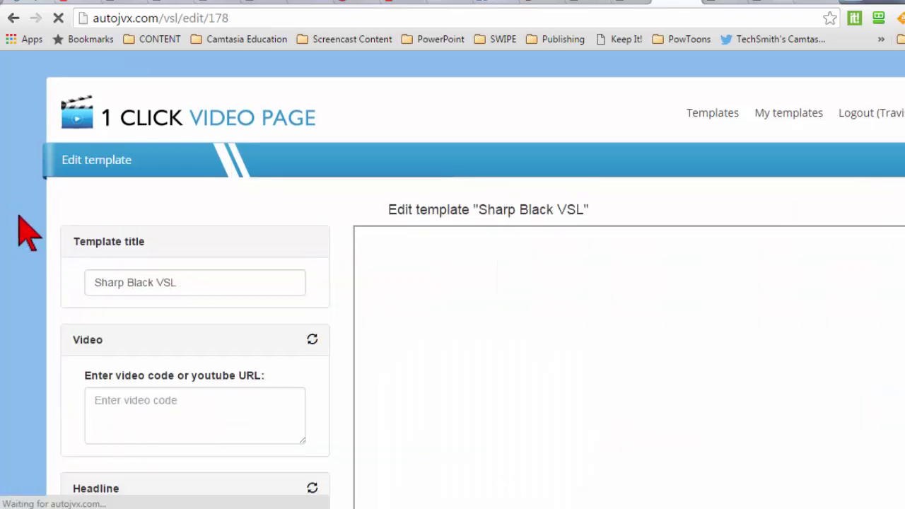
Scroll through the Sharp Black VSL video, headline, order button, font and colour settings to Edit & Preview and back
scroll(470, 262, "down", 2)
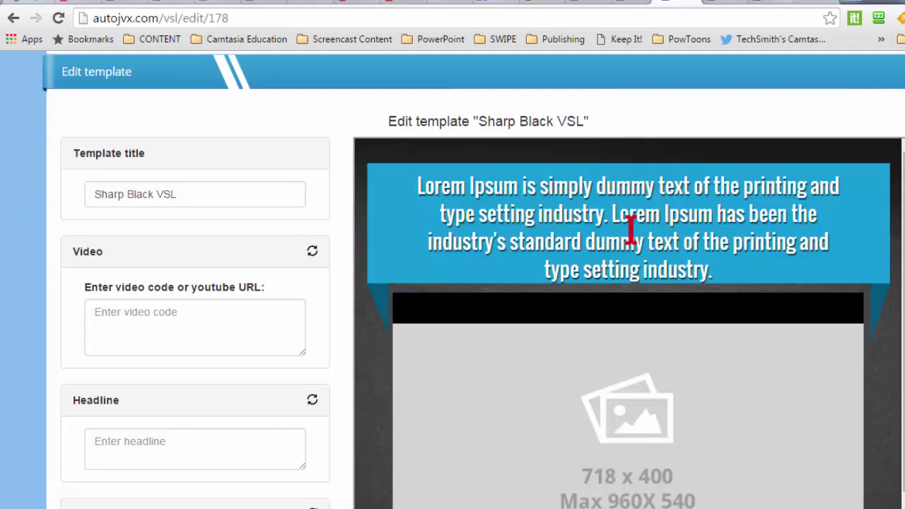
scroll(622, 283, "down", 3)
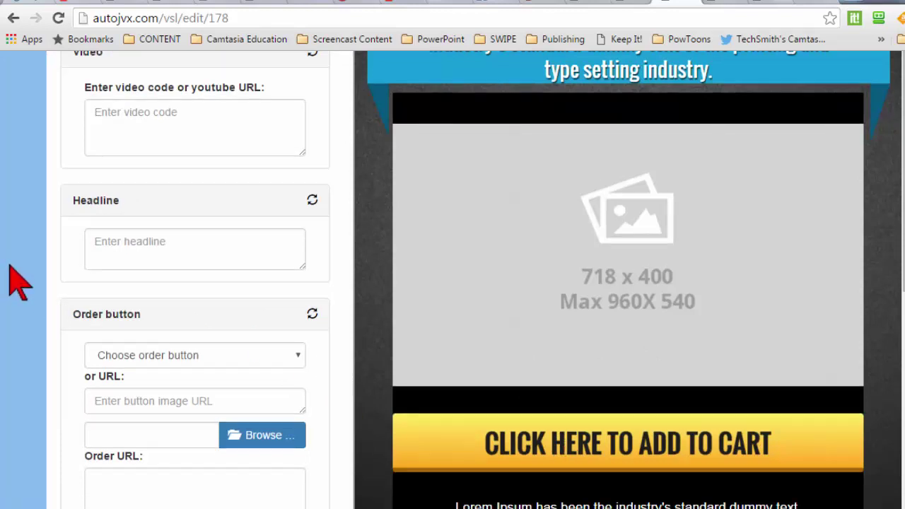
scroll(16, 280, "down", 3)
scroll(23, 283, "down", 6)
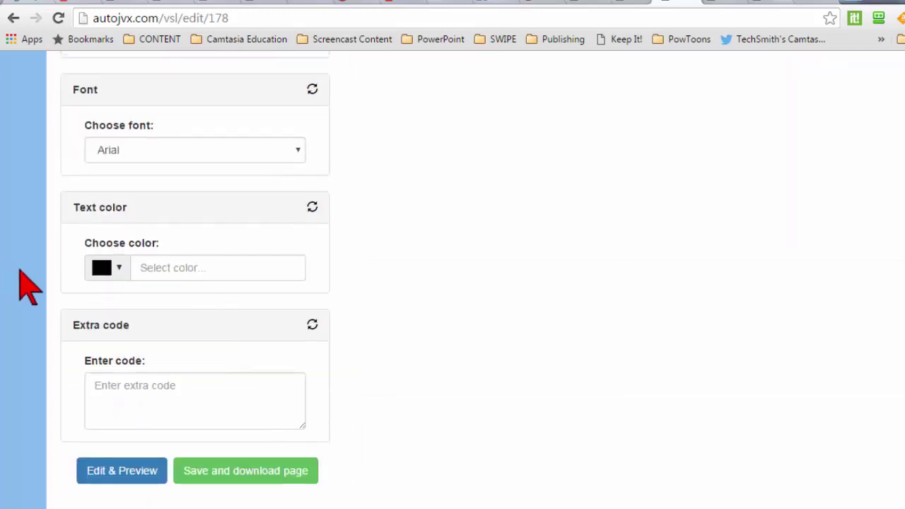
scroll(25, 284, "up", 8)
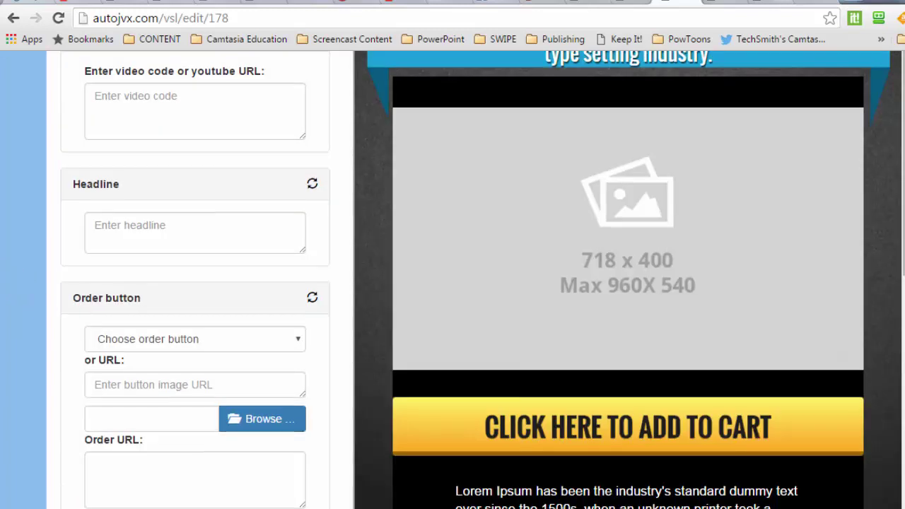
Bring the test page 1 folder forward and select its index page file
mouse_move(91, 476)
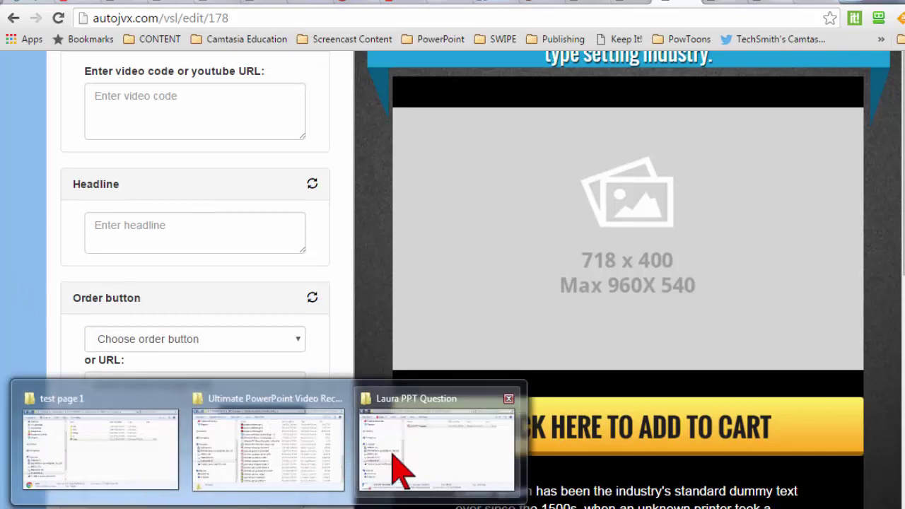
mouse_move(212, 458)
left_click(150, 399)
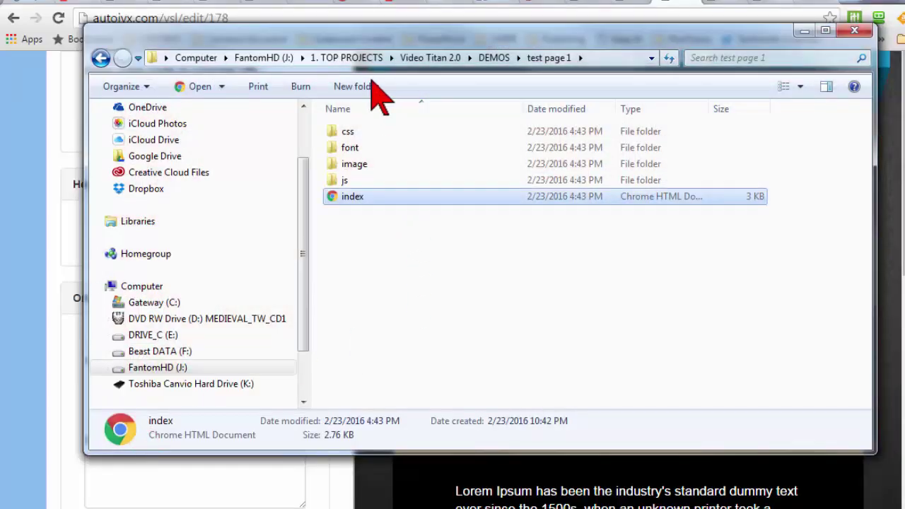
left_click_drag(393, 226, 347, 212)
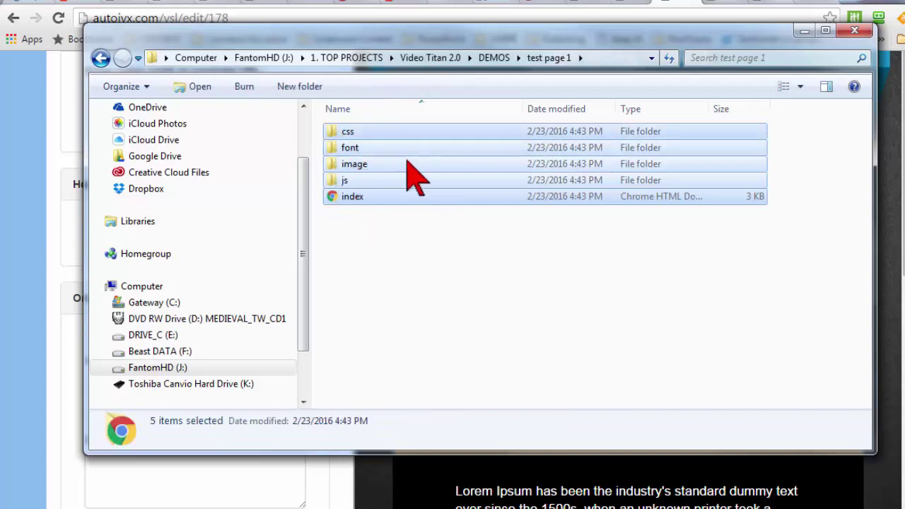
left_click(447, 246)
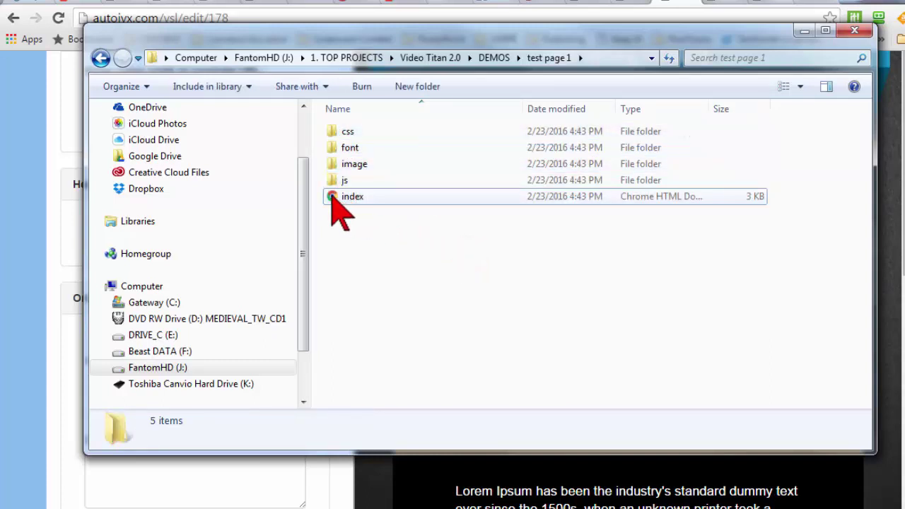
left_click(332, 197)
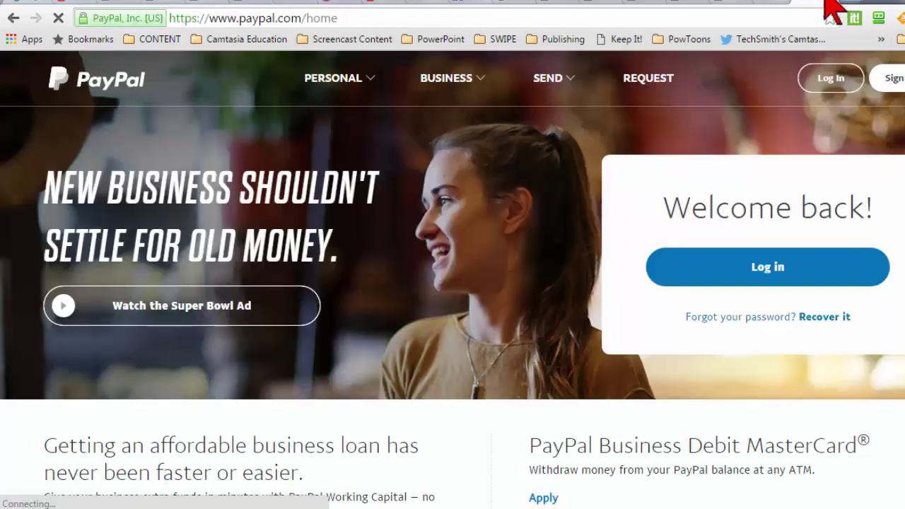
Return to the Sharp Black VSL template editor and preview its order-button designs without choosing one
left_click(821, 3)
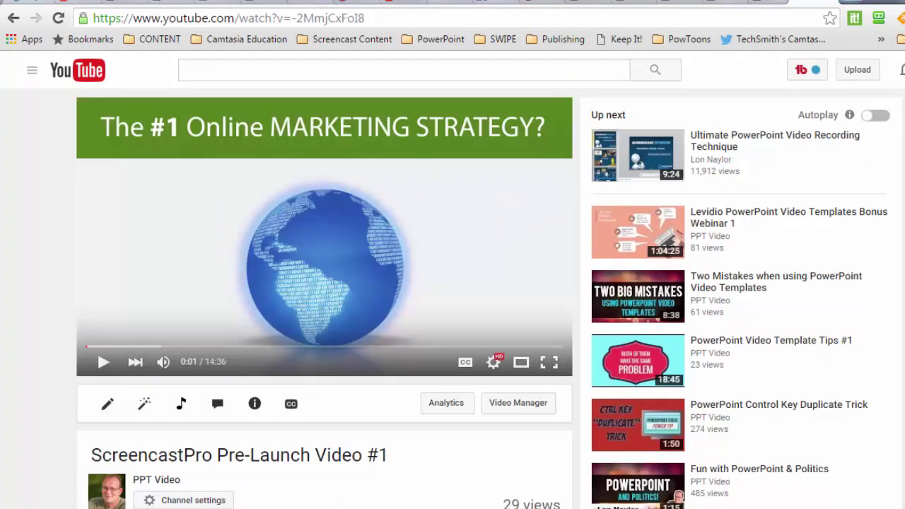
mouse_move(436, 508)
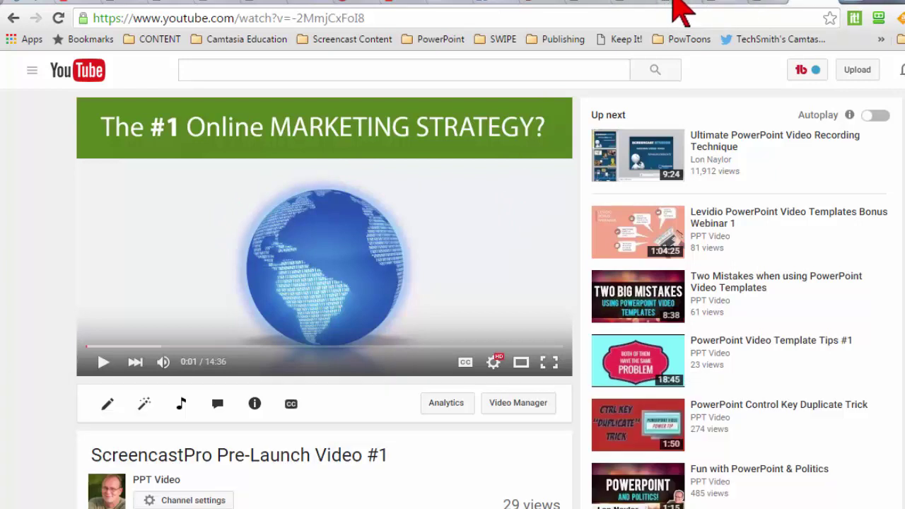
left_click(673, 1)
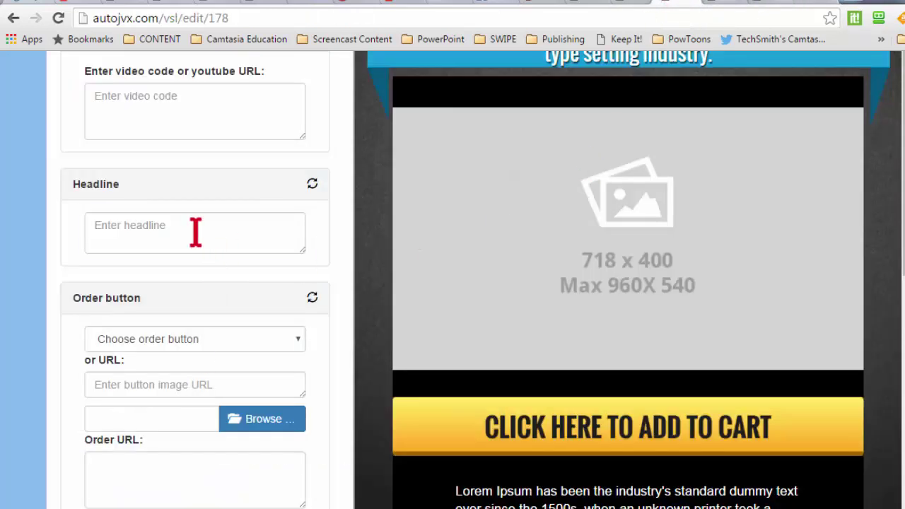
left_click(195, 339)
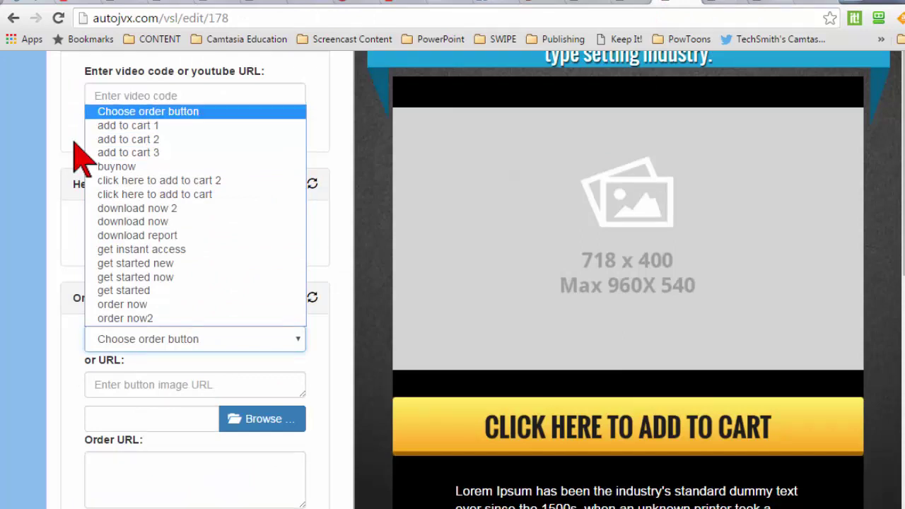
left_click(17, 171)
scroll(640, 191, "down", 3)
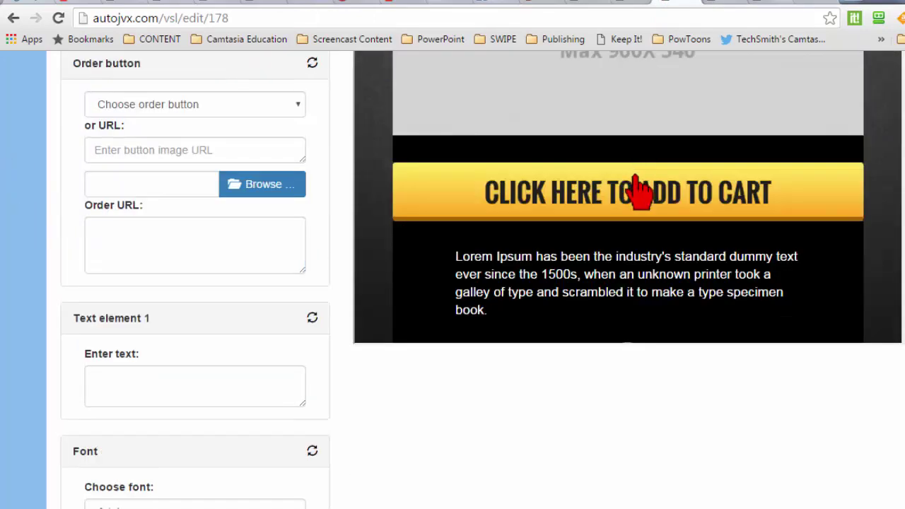
Inspect the Text element 1 field and the template's headline, then go back to the Video Titan sales page
left_click(197, 389)
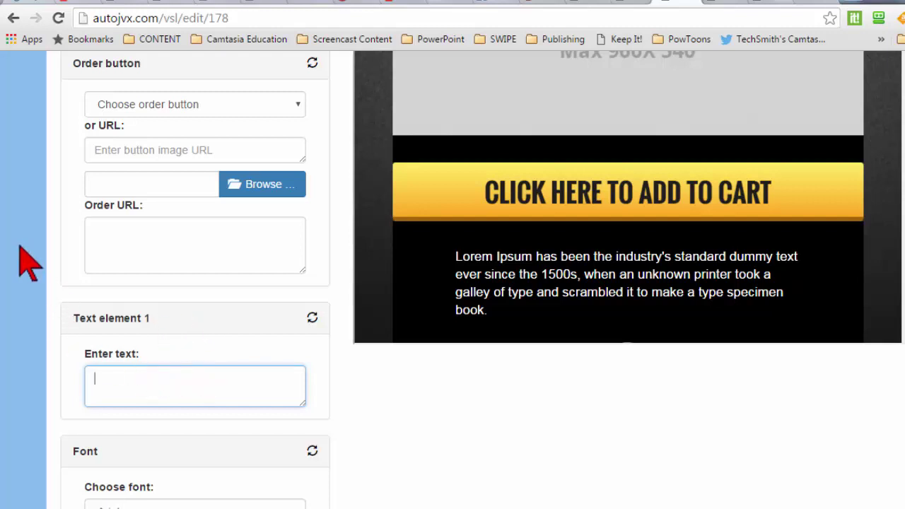
scroll(29, 262, "up", 10)
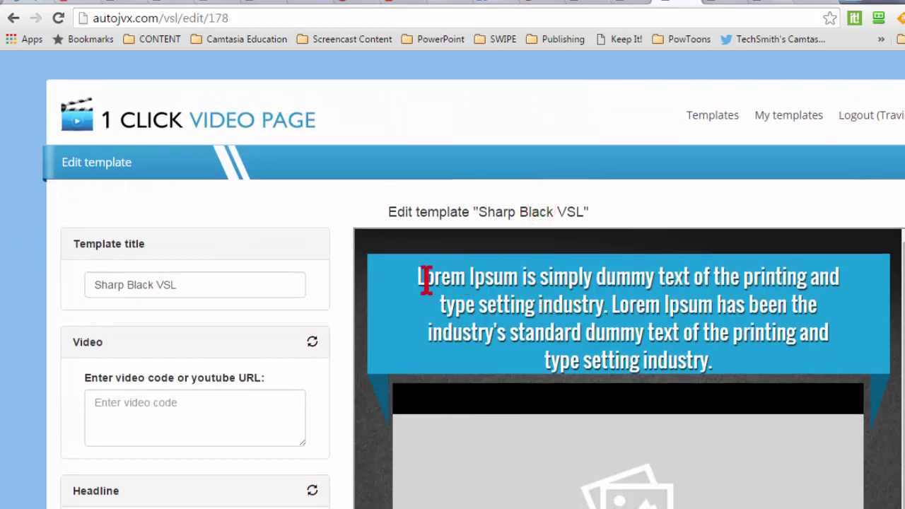
left_click(612, 283)
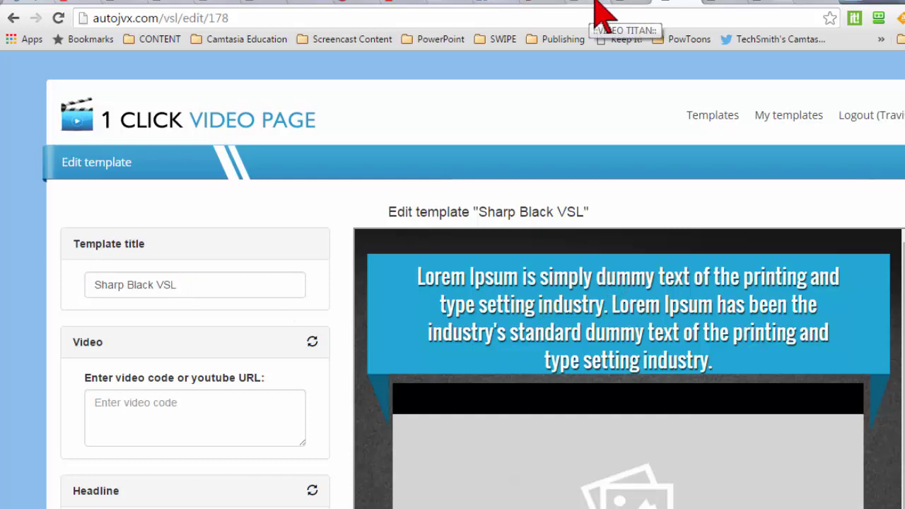
left_click(622, 6)
Bring the Tube Traffic clickable-image demo video into view on the sales page
left_click(593, 7)
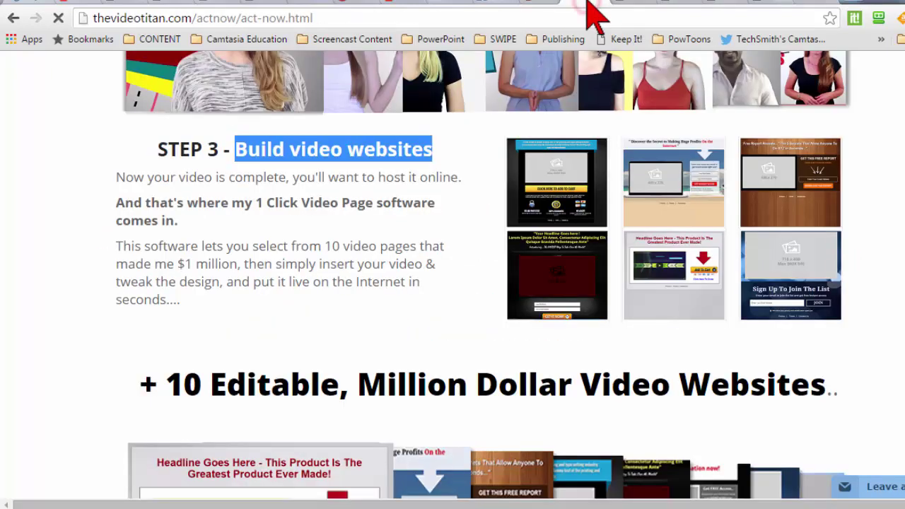
scroll(891, 176, "down", 8)
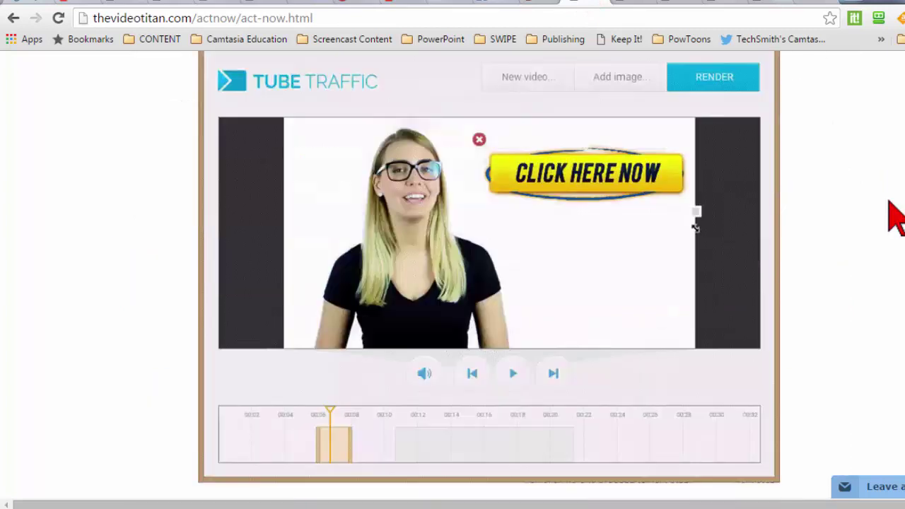
scroll(891, 215, "up", 2)
scroll(892, 215, "down", 2)
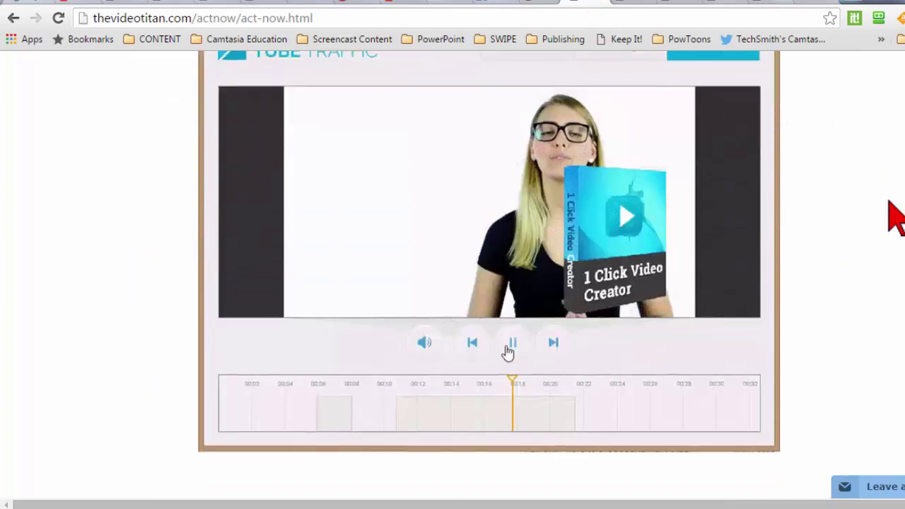
scroll(887, 213, "up", 2)
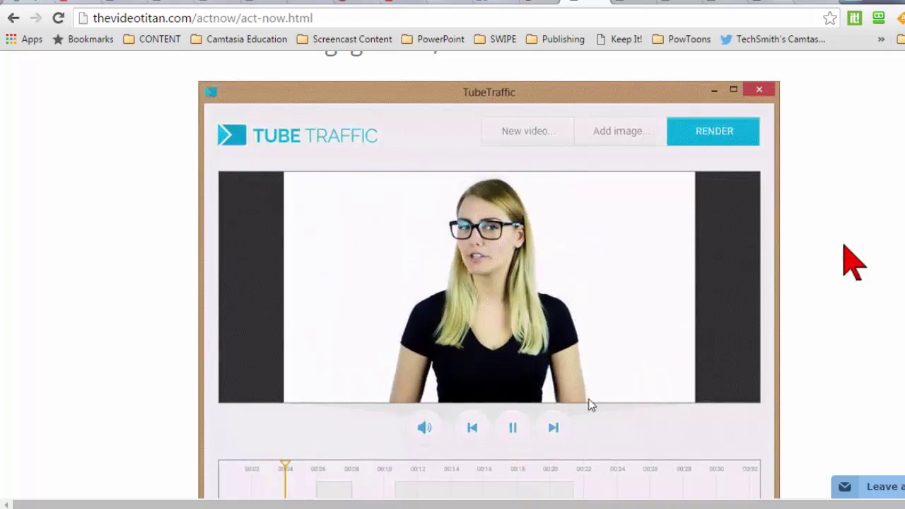
Move further down to the VideoDynamite subtitle demo
left_click(843, 245)
scroll(841, 243, "down", 2)
scroll(841, 246, "down", 3)
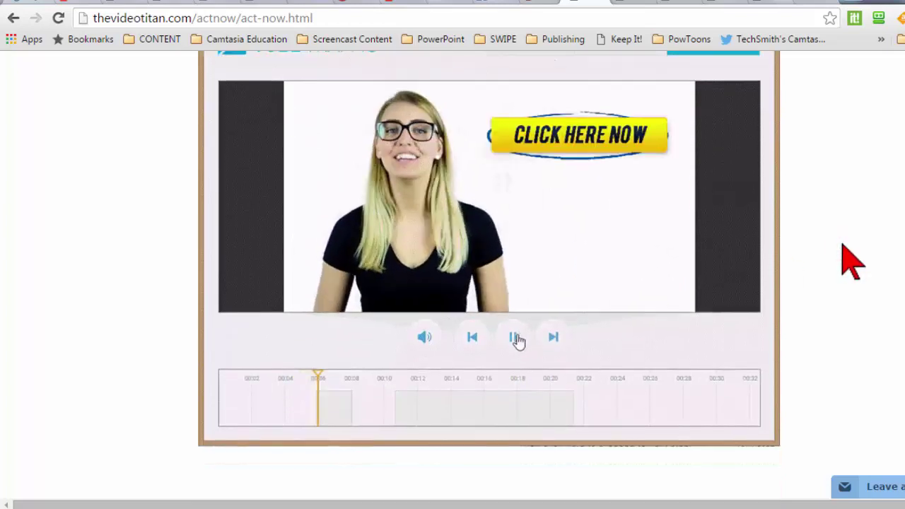
scroll(841, 246, "down", 10)
Watch the VideoDynamite demo showing captioned video lines with timings
scroll(848, 262, "down", 1)
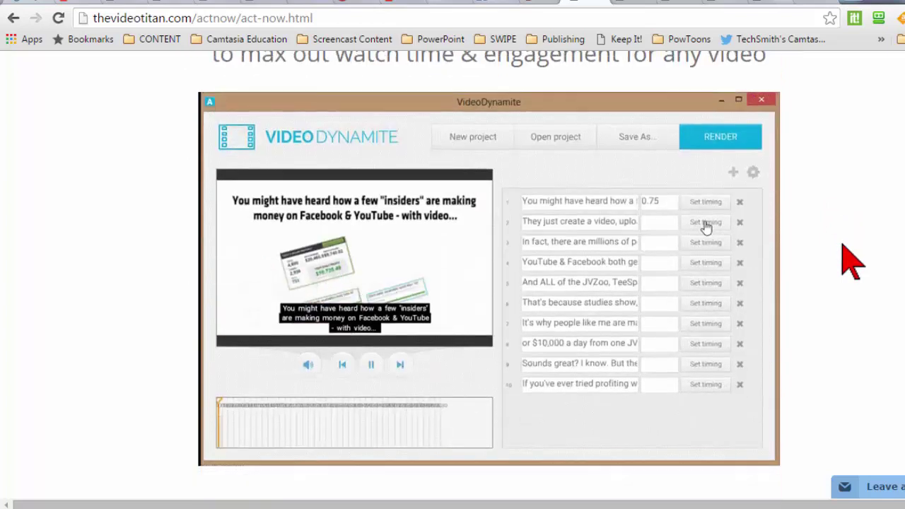
scroll(848, 262, "up", 1)
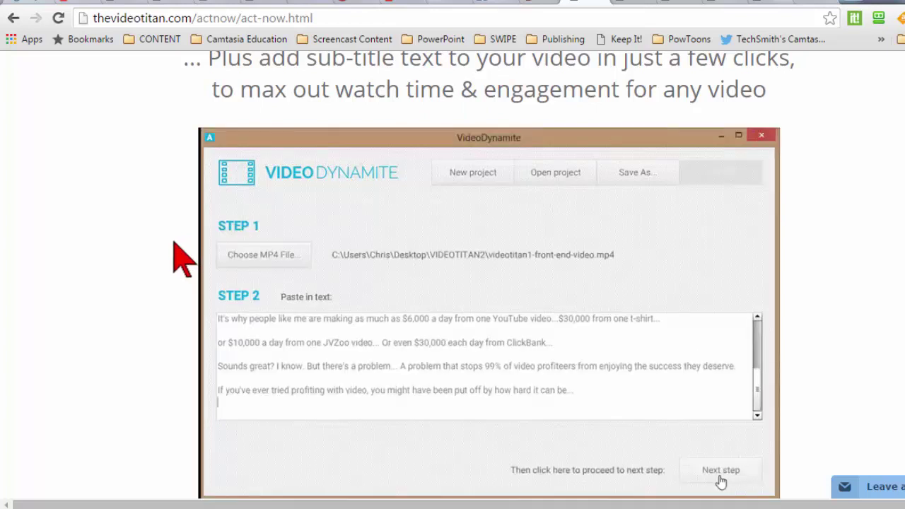
scroll(806, 282, "up", 3)
scroll(848, 307, "down", 3)
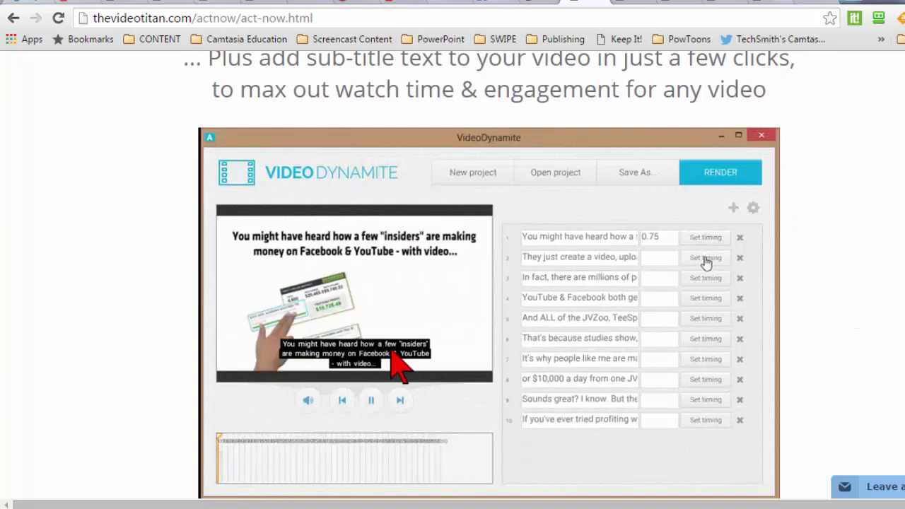
Move down to the '6 Automated Softwares' section with its six product boxes
left_click(844, 321)
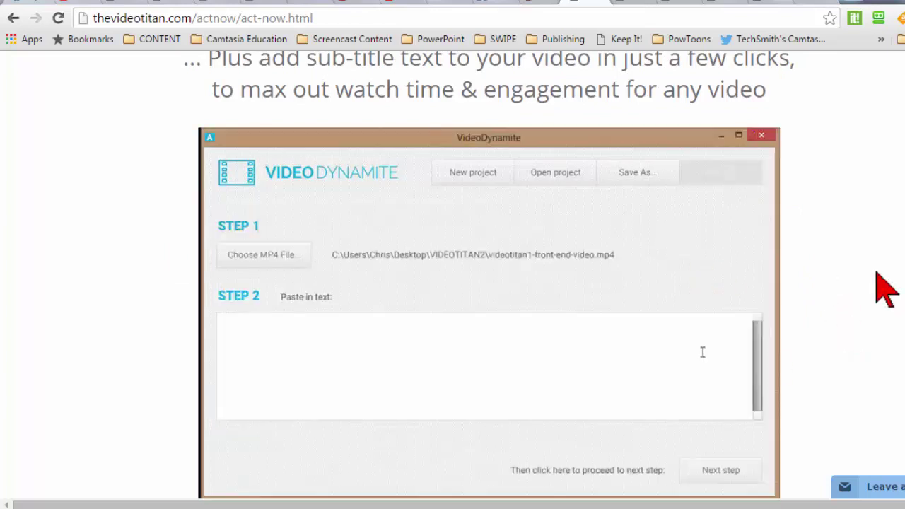
scroll(877, 275, "down", 2)
scroll(877, 276, "down", 2)
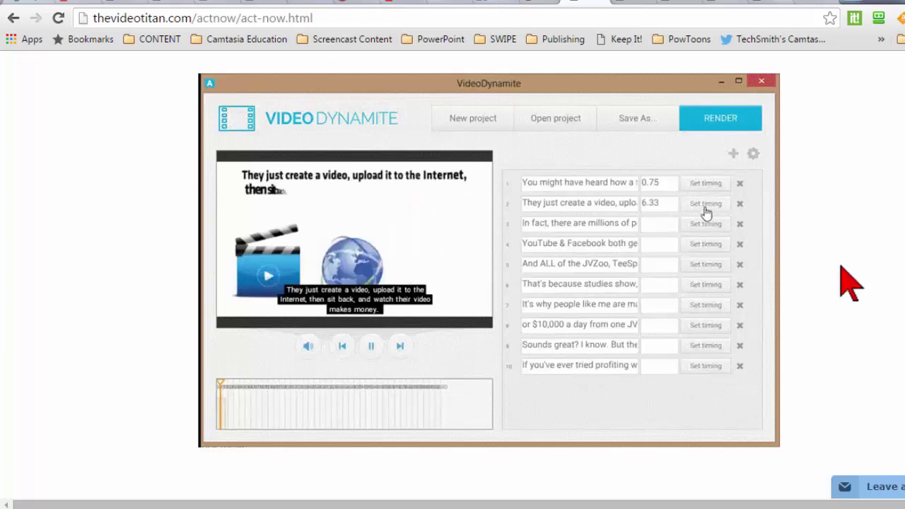
scroll(845, 276, "down", 5)
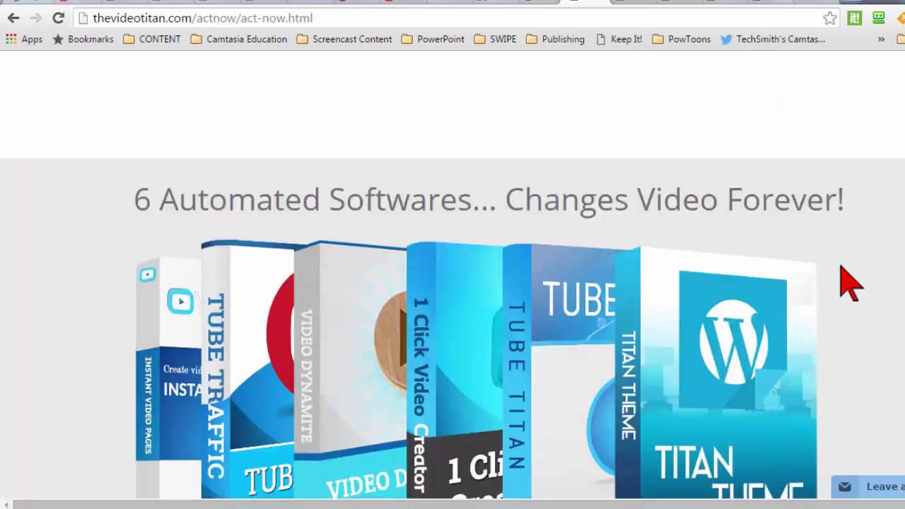
Scroll past the product boxes and checklist to the TITAN WordPress theme T-shirt storefront demo
scroll(240, 290, "down", 3)
scroll(901, 314, "down", 10)
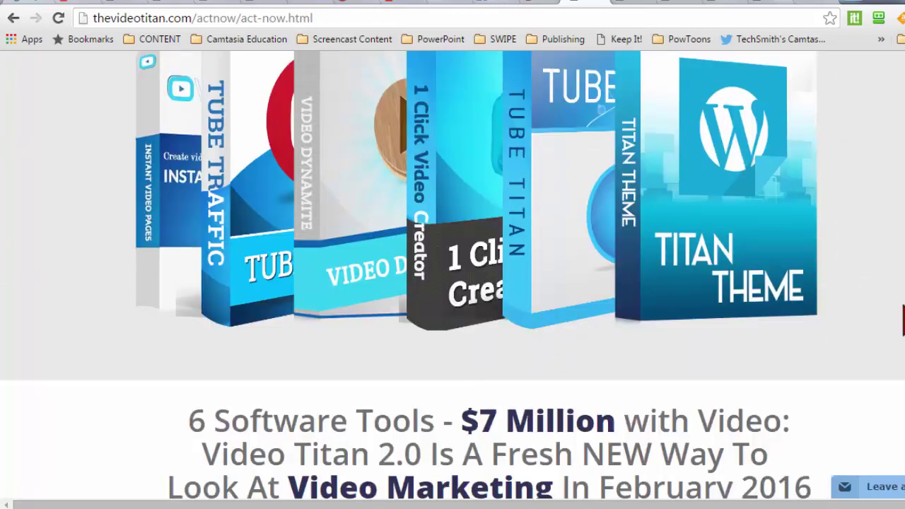
scroll(901, 315, "down", 6)
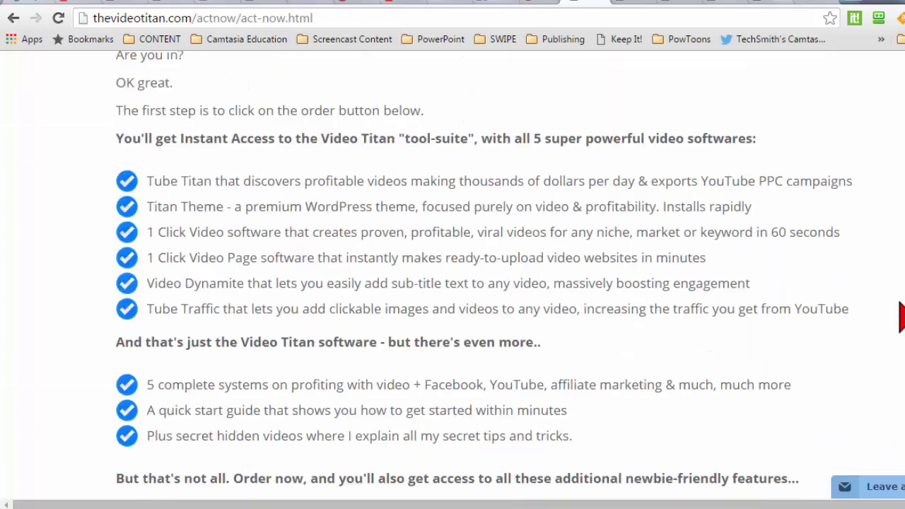
scroll(901, 314, "down", 8)
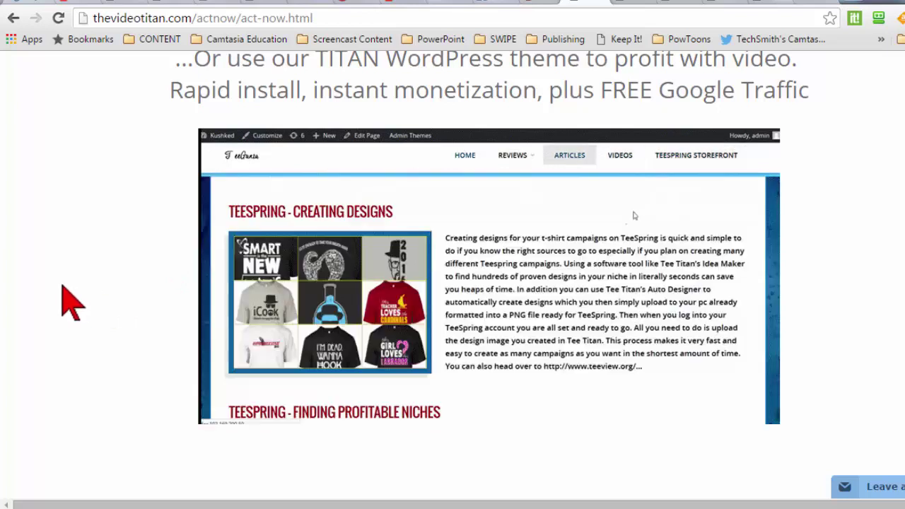
scroll(70, 304, "down", 1)
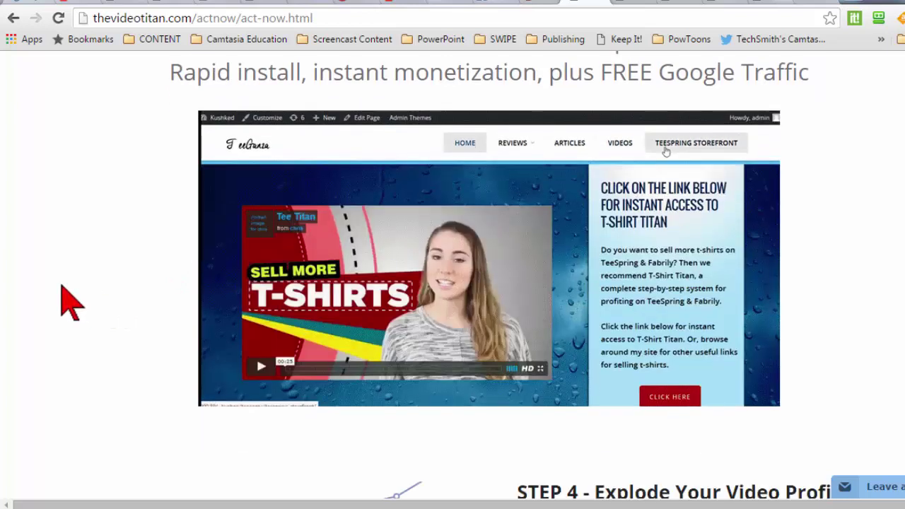